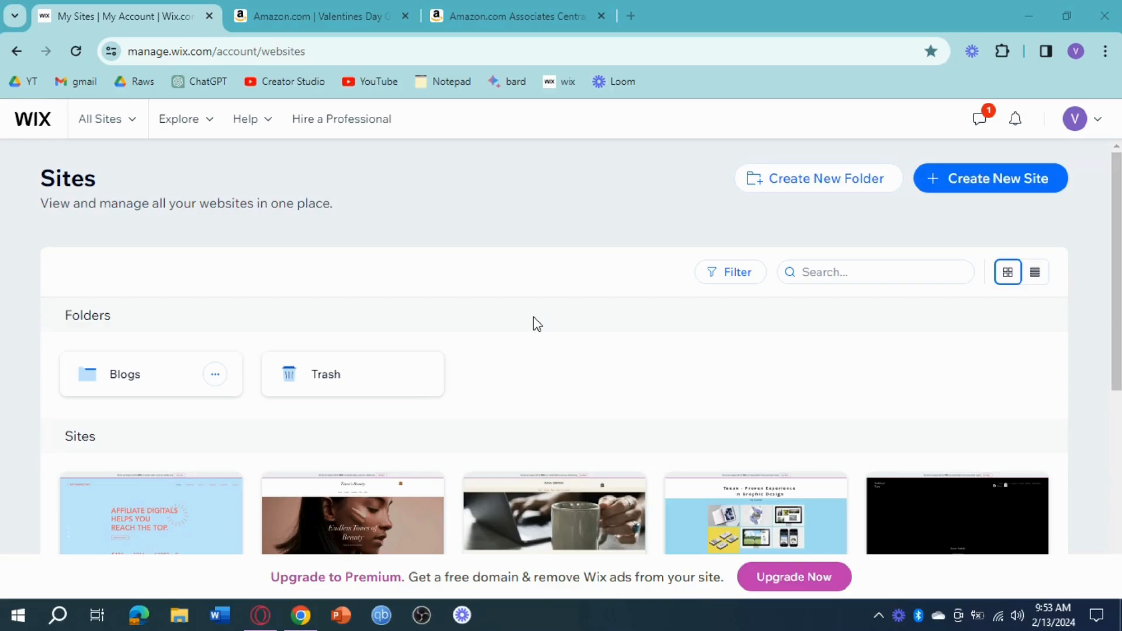
# Start a new site set up without AI and choose Affiliate Marketing Portfolio as the website type.
pyautogui.click(997, 184)
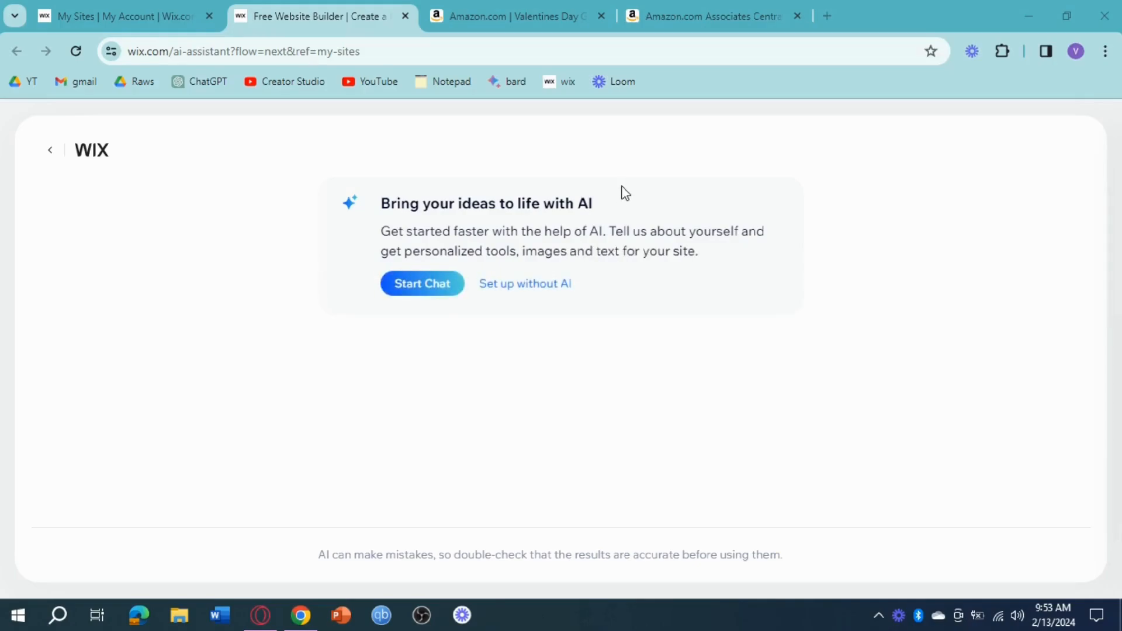
pyautogui.click(545, 288)
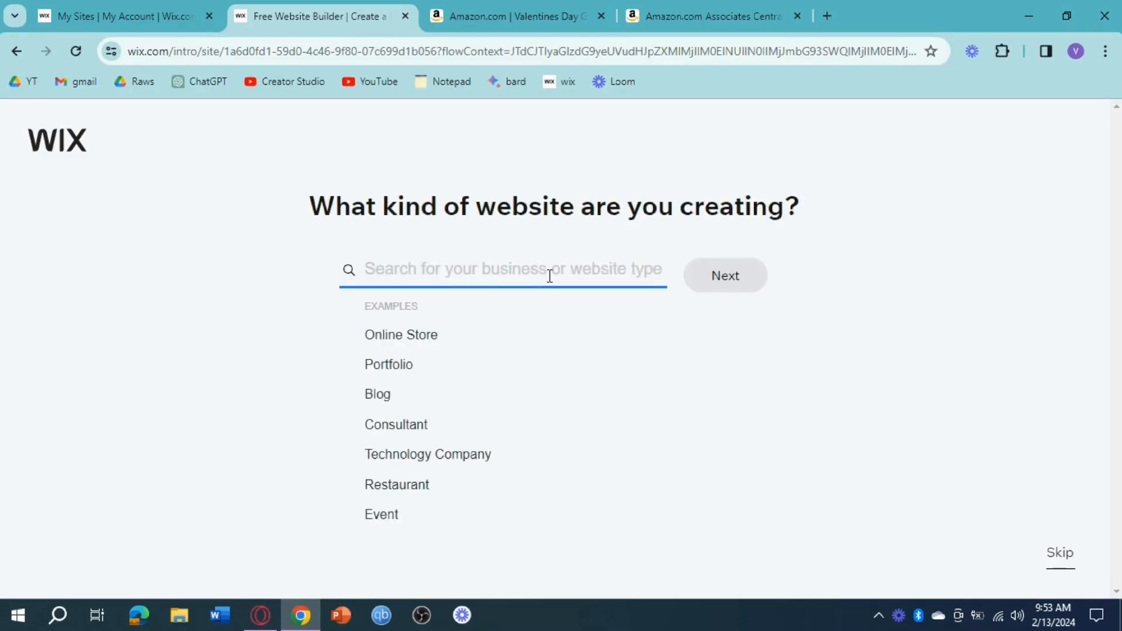
pyautogui.write('Afi')
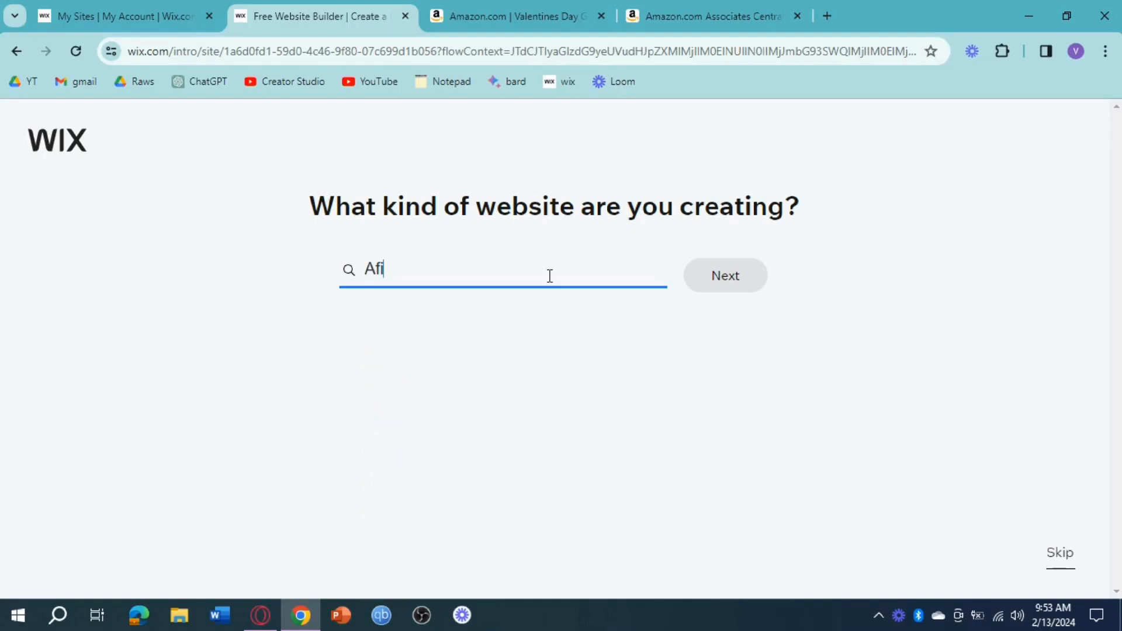
pyautogui.press('BackSpace')
pyautogui.write('fil')
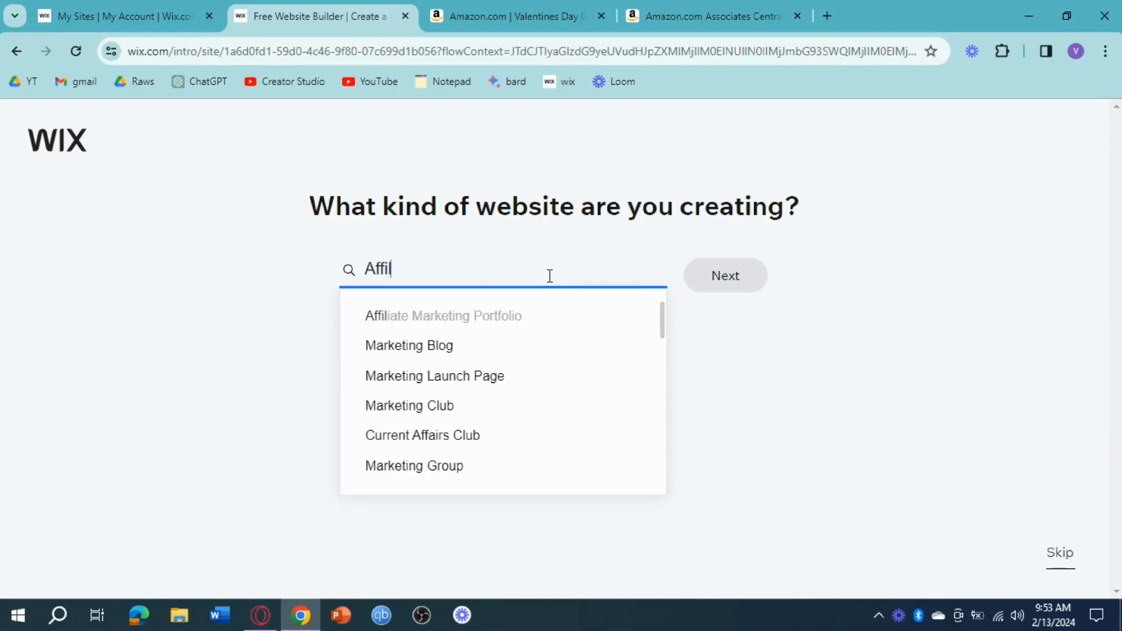
pyautogui.write('iate Mar')
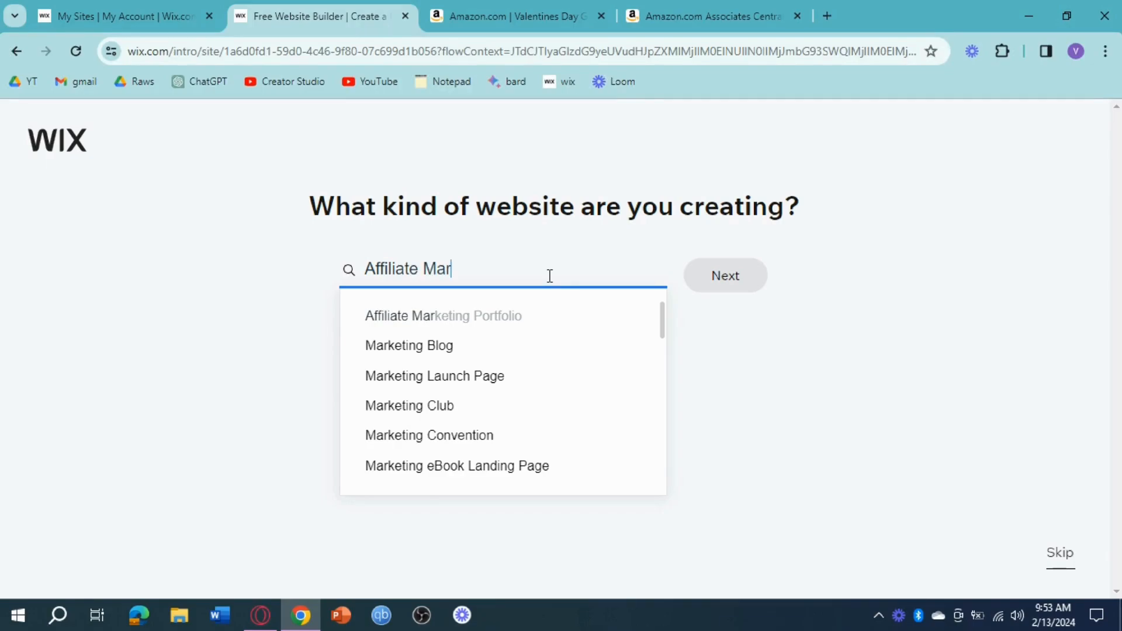
pyautogui.write('keting')
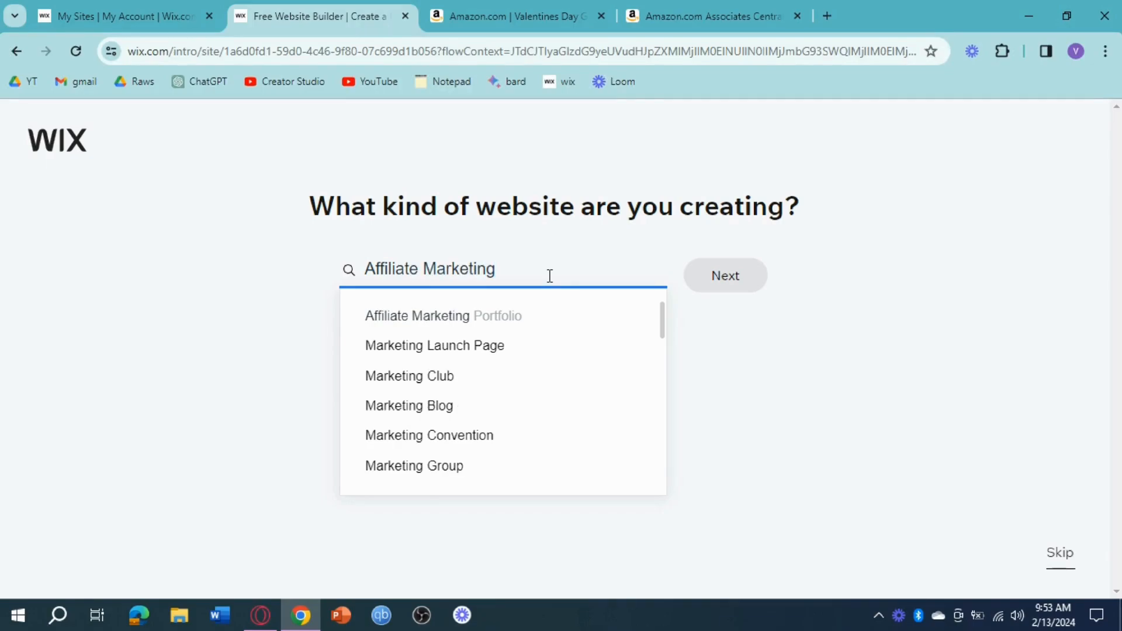
pyautogui.click(498, 316)
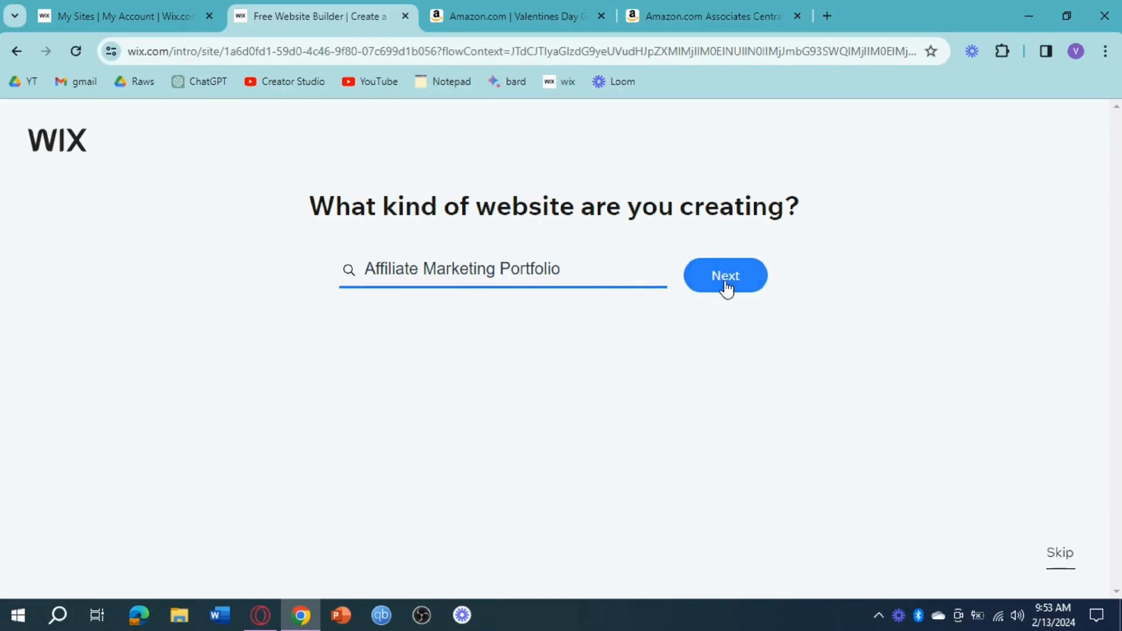
pyautogui.click(725, 280)
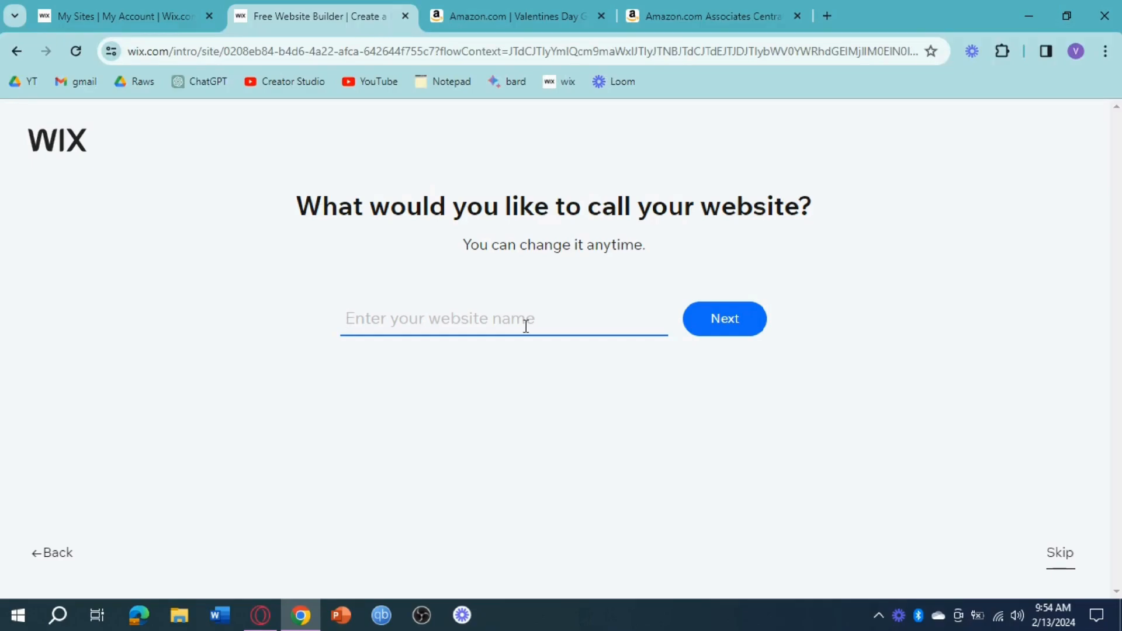
# Name the website Amazon Tech and include Forms among the features to add to it.
pyautogui.write('Amazon Tech')
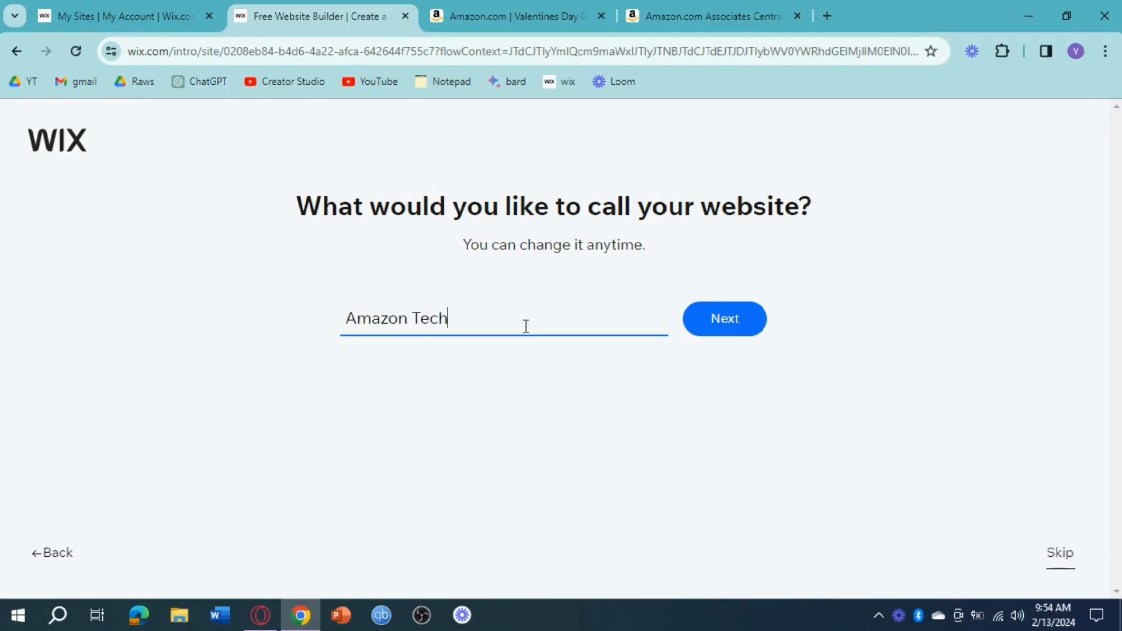
pyautogui.click(739, 329)
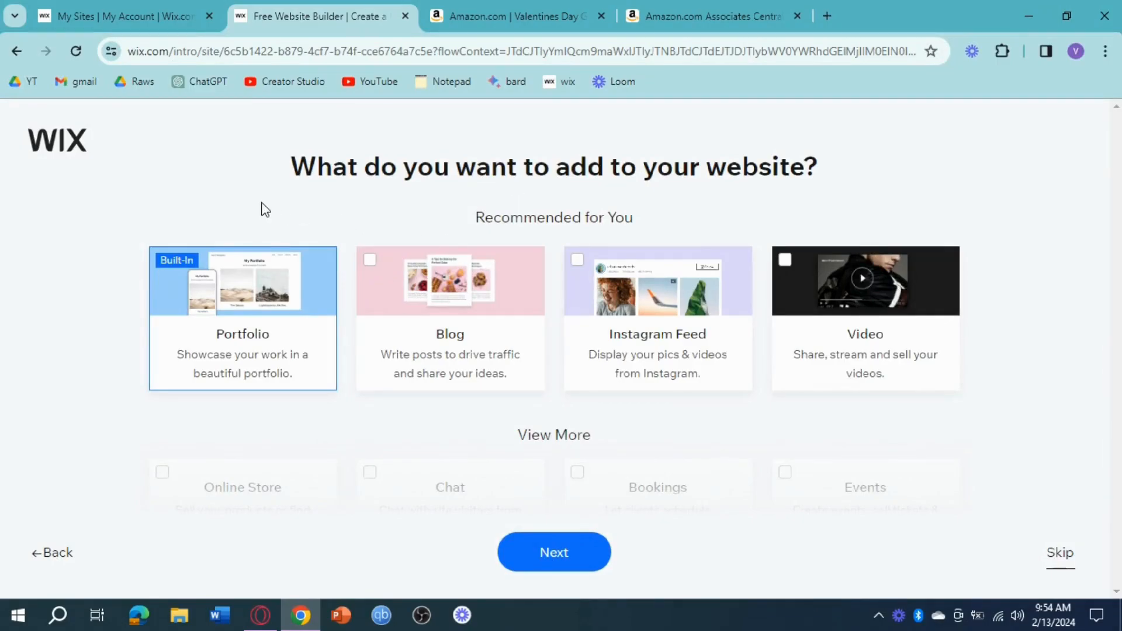
pyautogui.moveTo(314, 318)
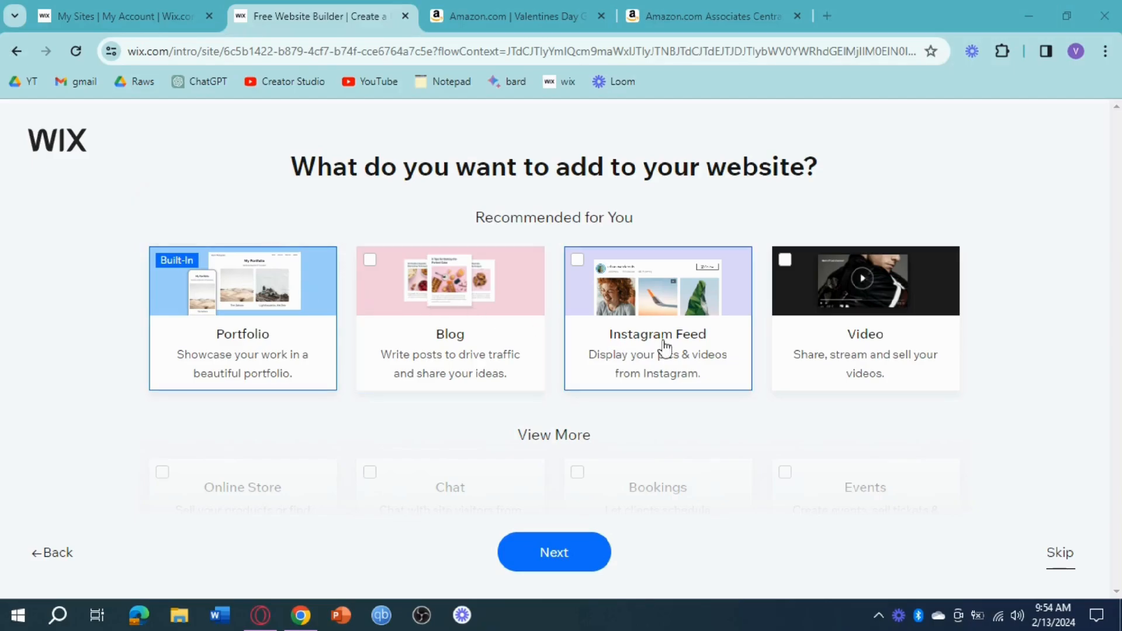
pyautogui.scroll(-3, 327, 375)
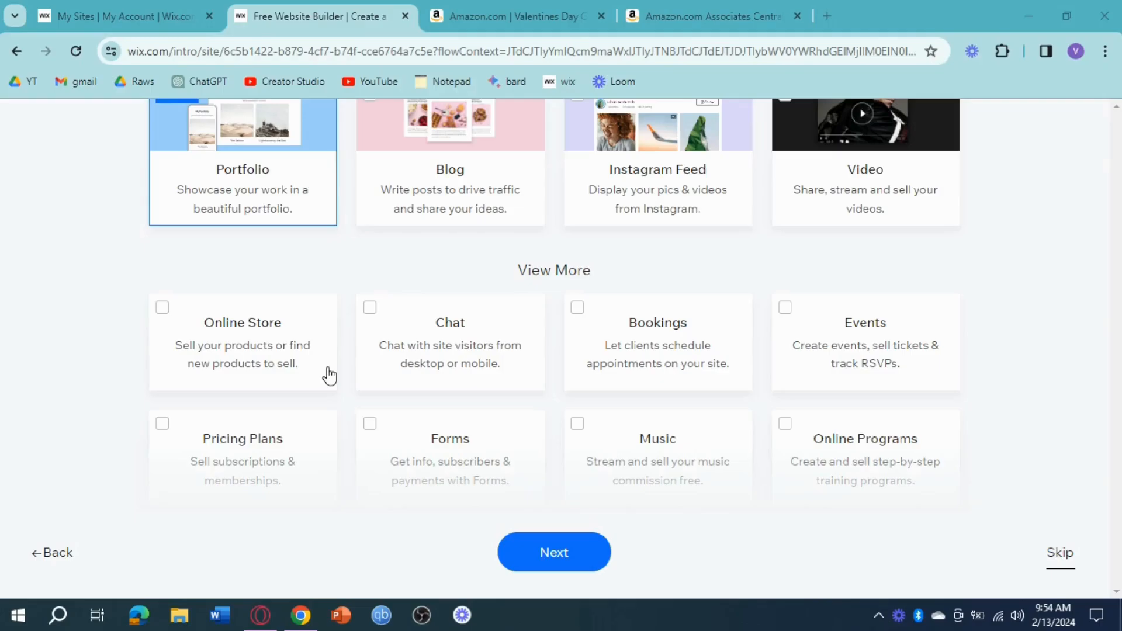
pyautogui.scroll(-3, 329, 376)
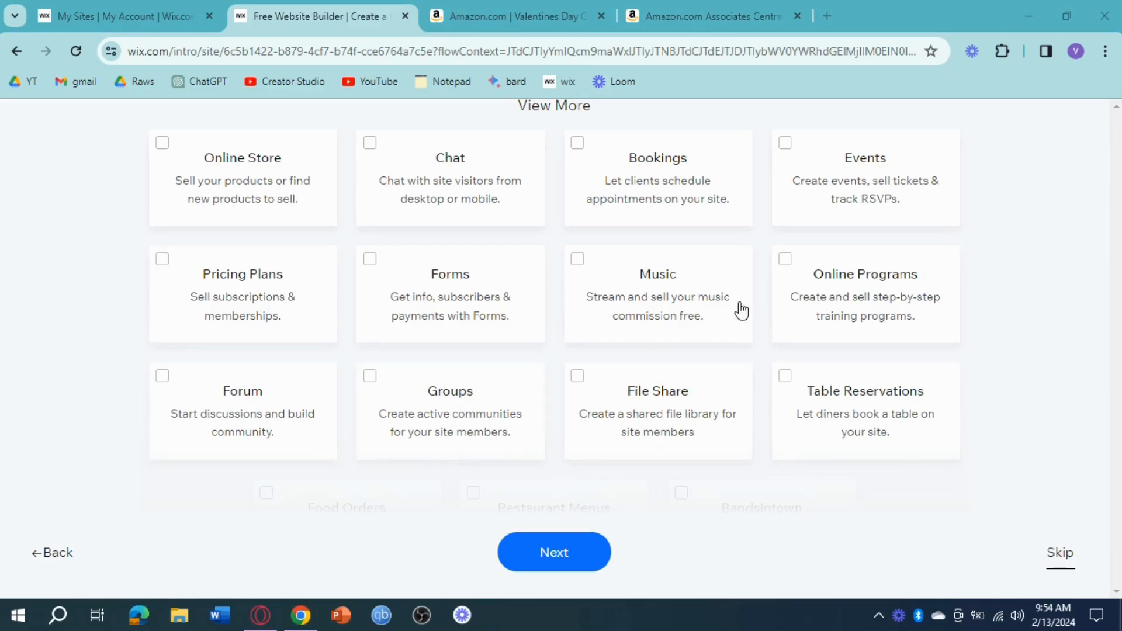
pyautogui.scroll(-2, 766, 328)
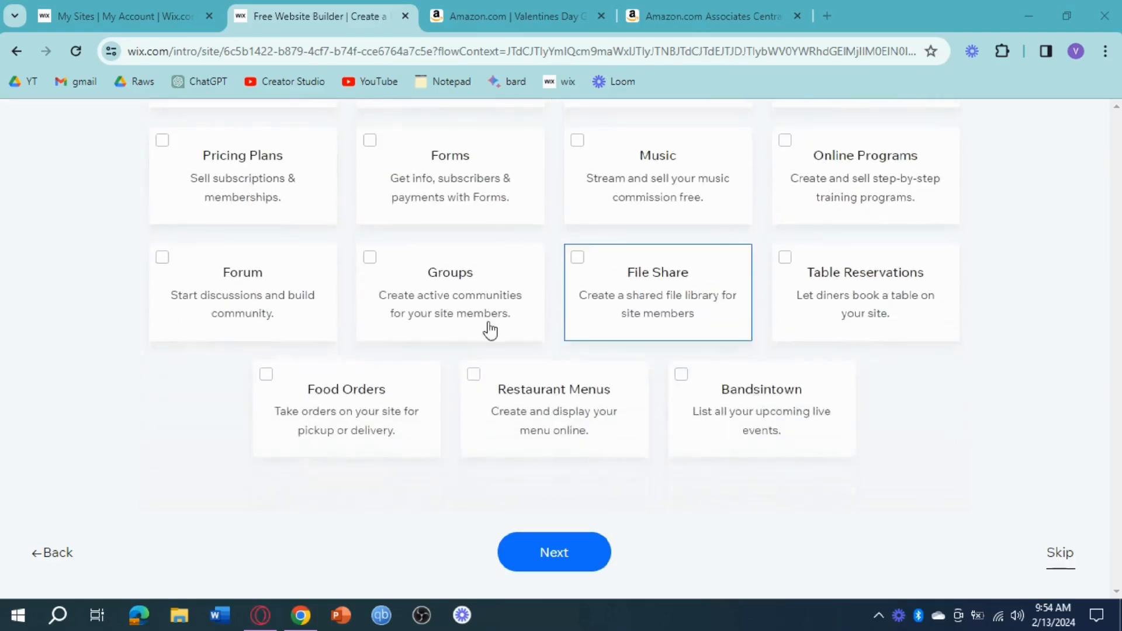
pyautogui.scroll(3, 697, 345)
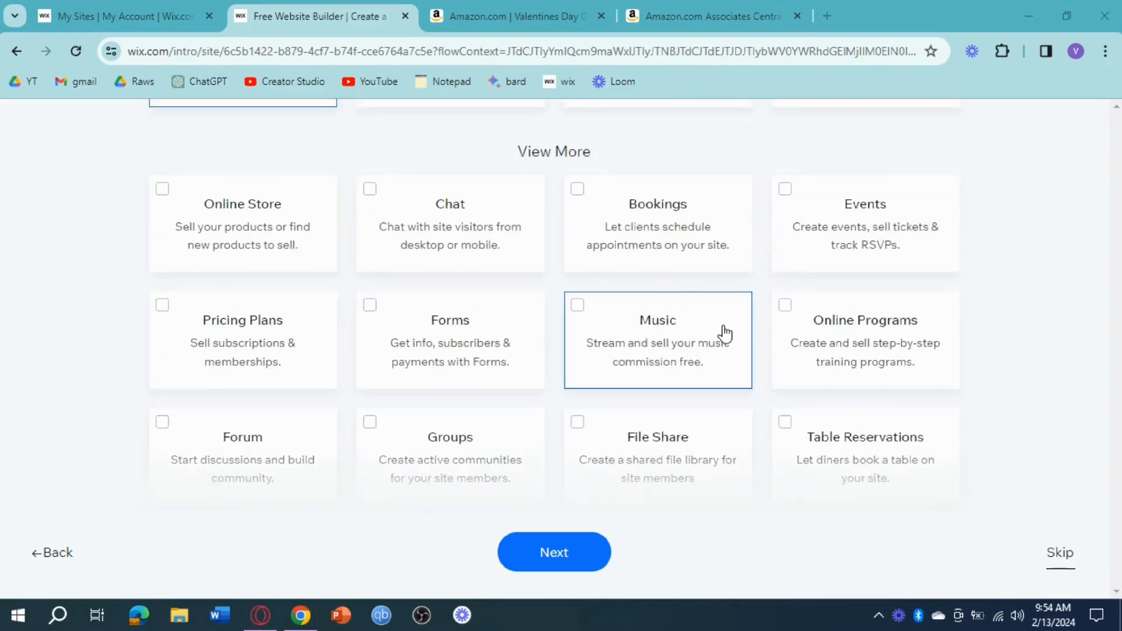
pyautogui.click(375, 325)
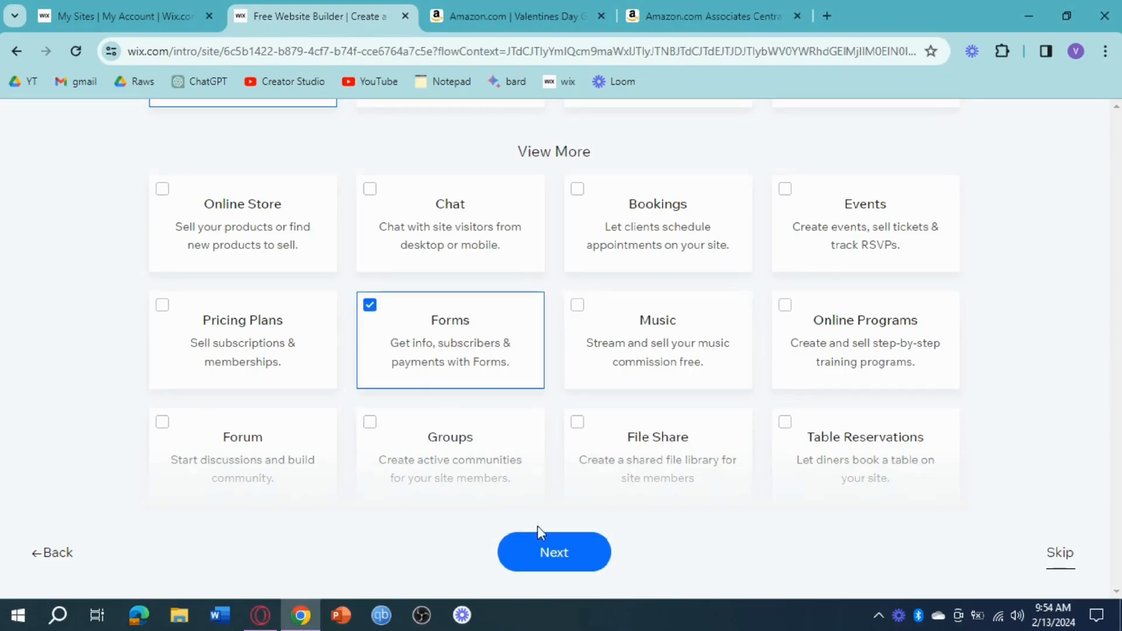
pyautogui.click(600, 553)
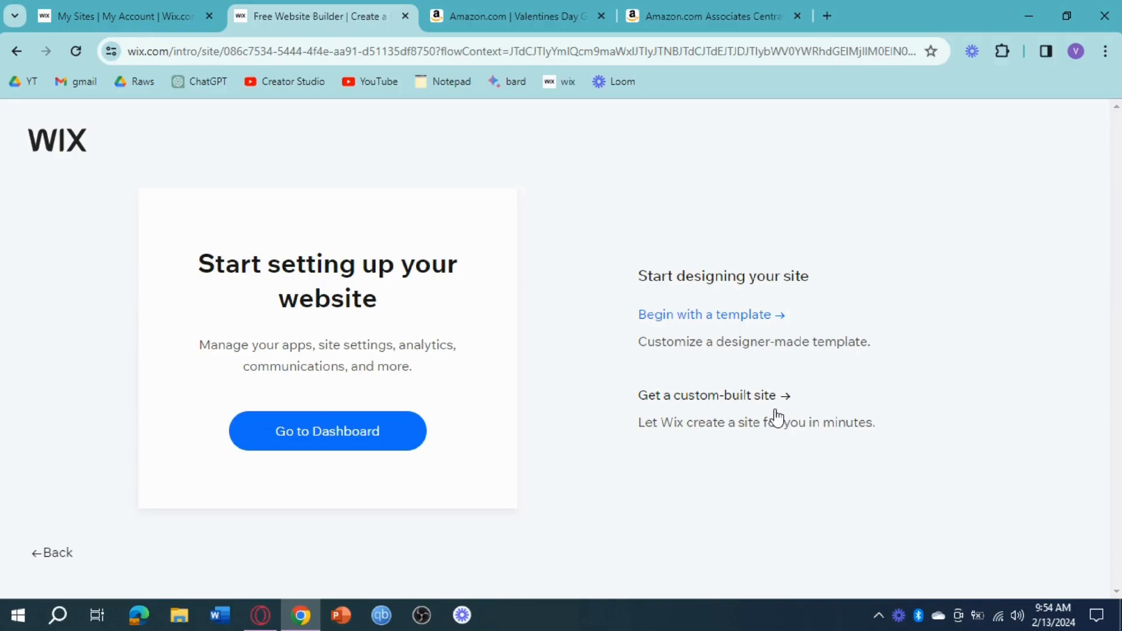
# Choose a custom-built site, skip the business info review, and pick the Play theme.
pyautogui.click(743, 398)
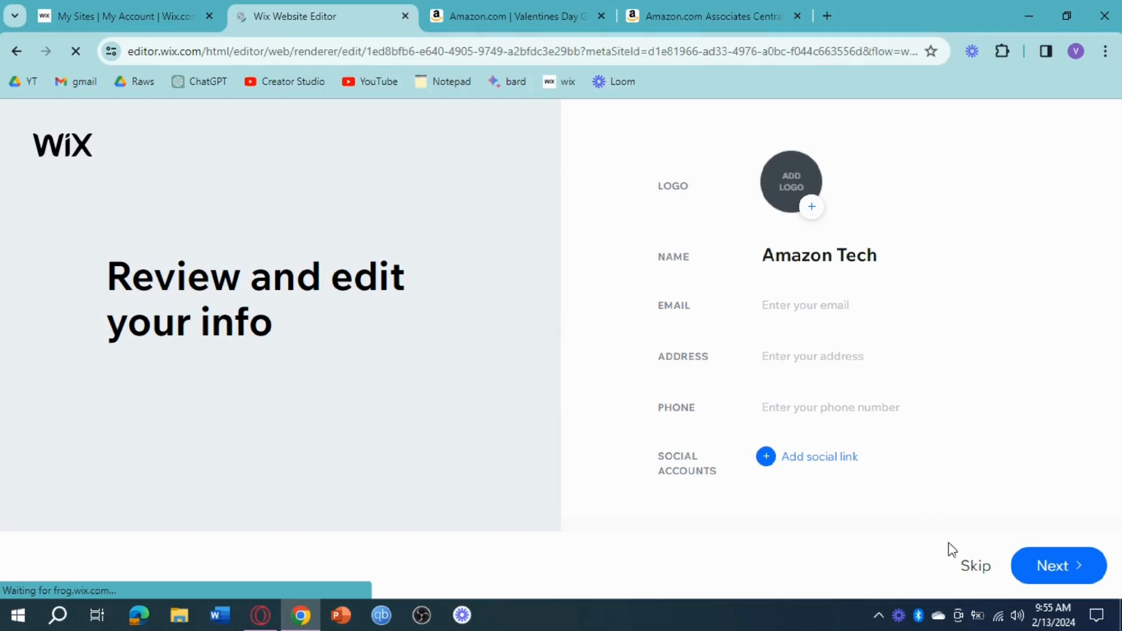
pyautogui.click(977, 567)
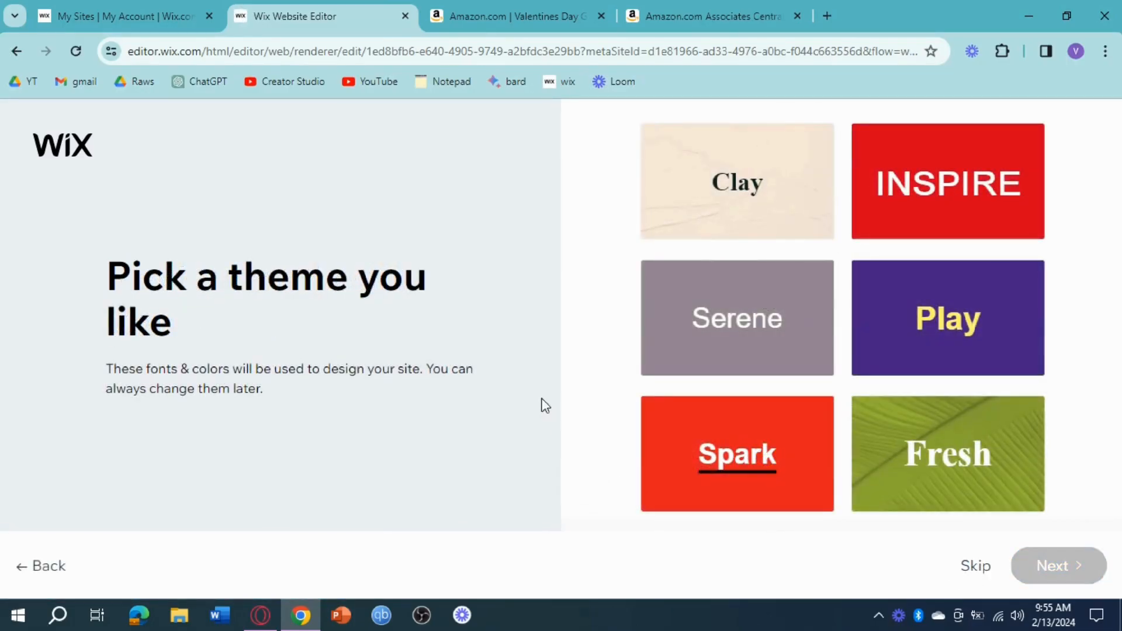
pyautogui.click(958, 338)
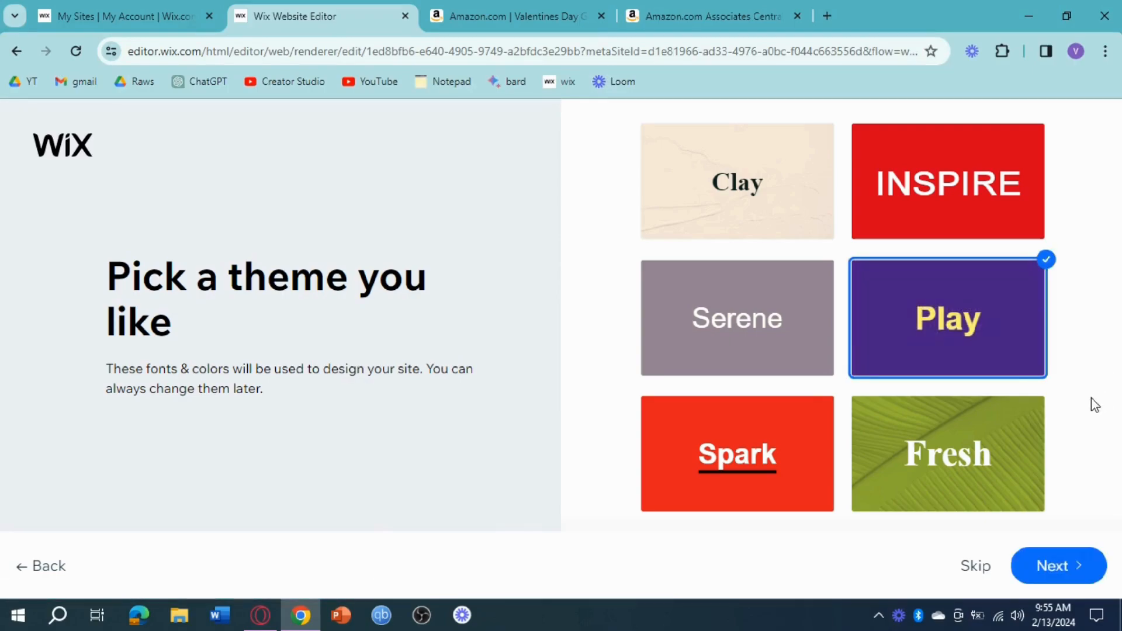
pyautogui.click(1045, 574)
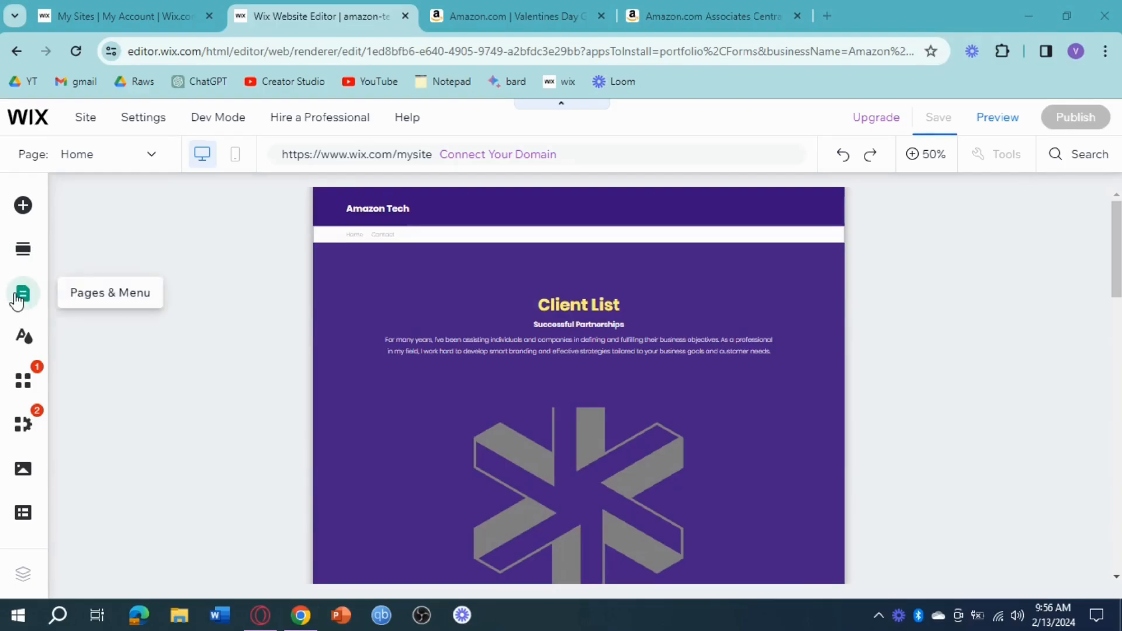
# Add a page to the site from the About templates, using the About Us design beside the Team template.
pyautogui.click(10, 311)
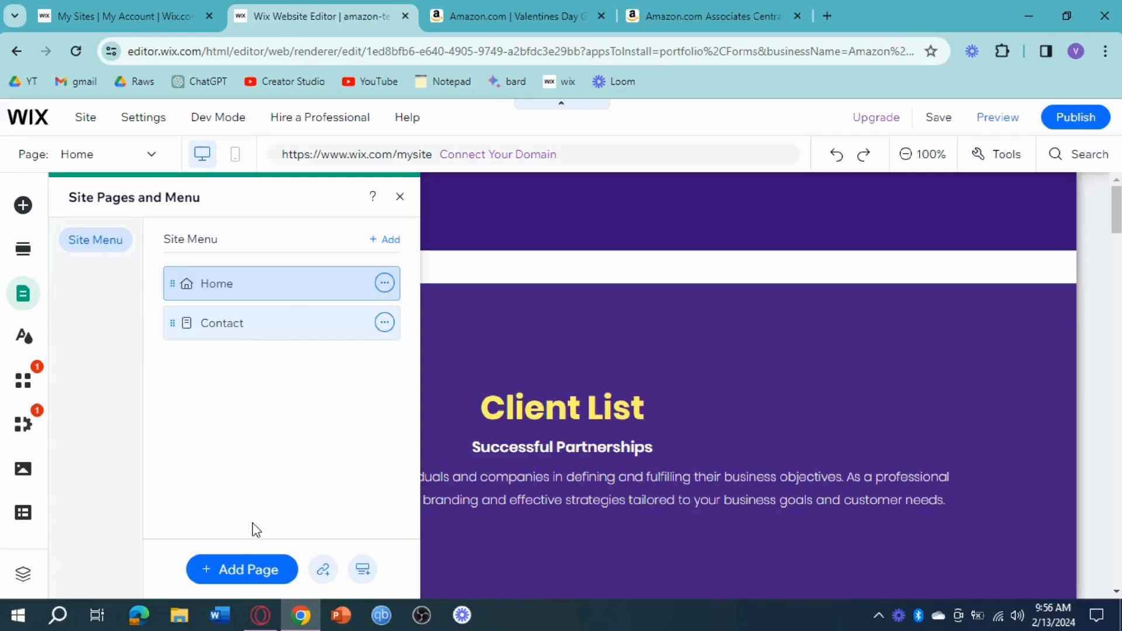
pyautogui.click(238, 572)
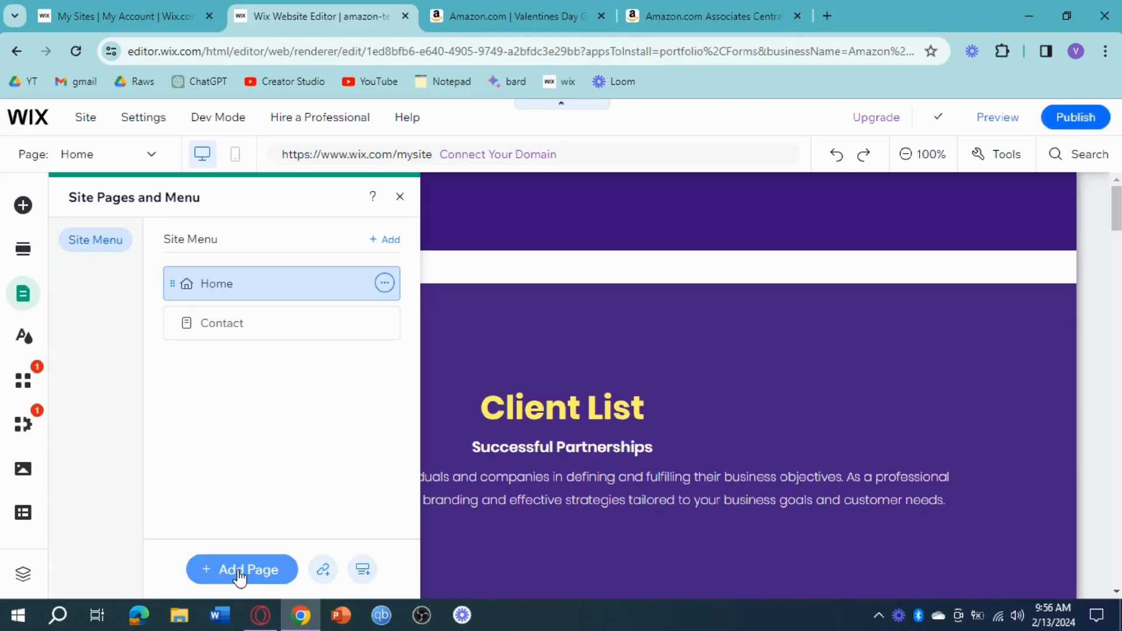
pyautogui.click(229, 570)
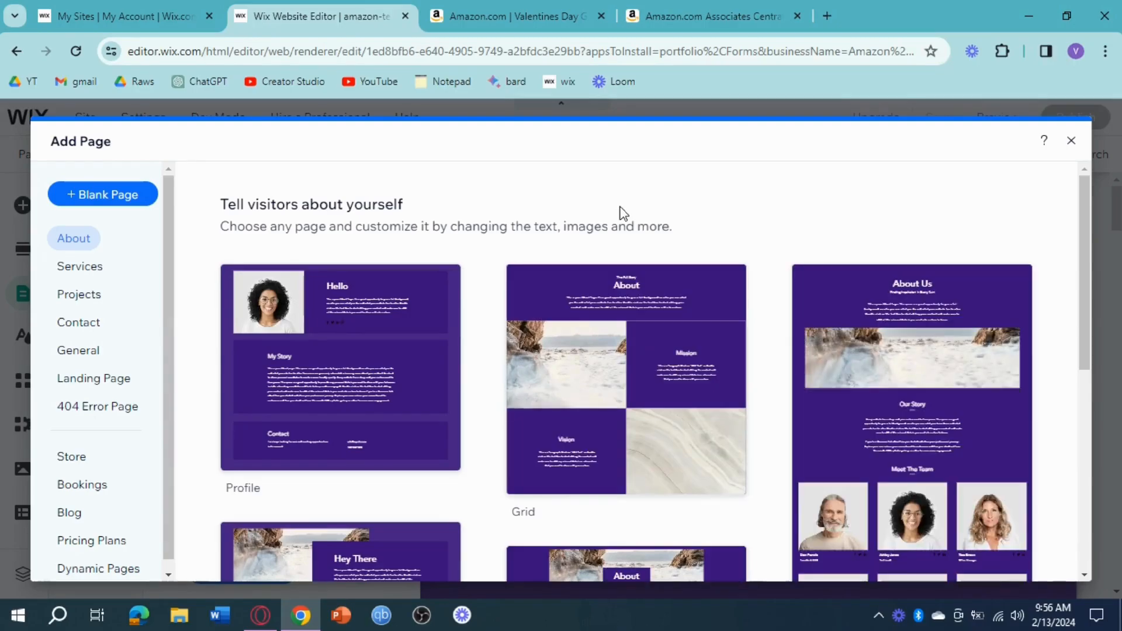
pyautogui.scroll(-3, 621, 214)
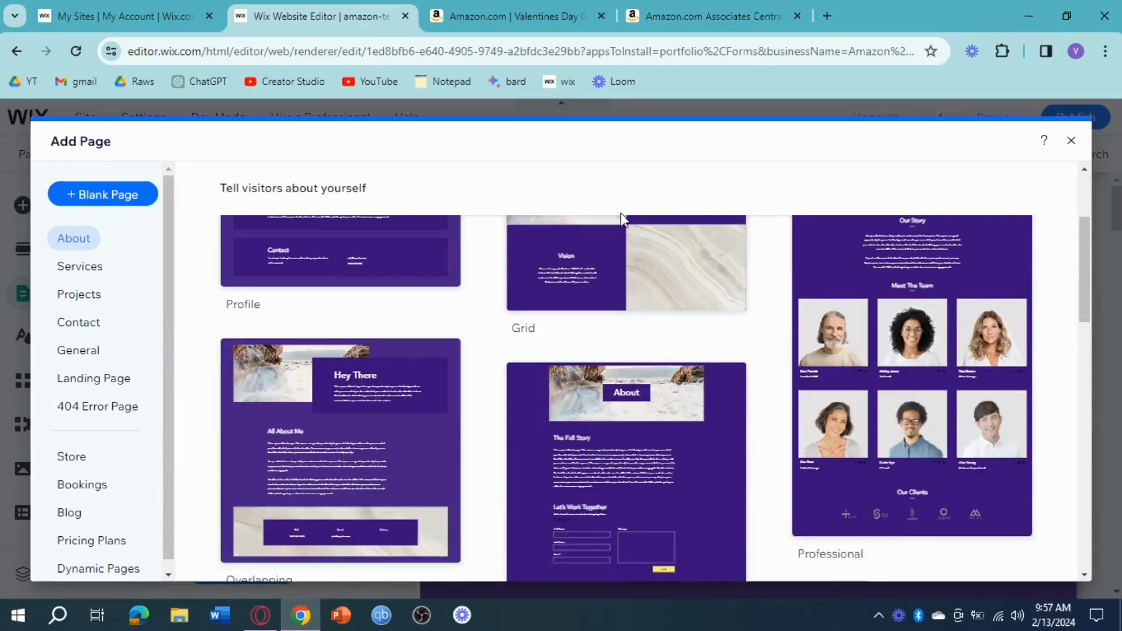
pyautogui.moveTo(625, 219)
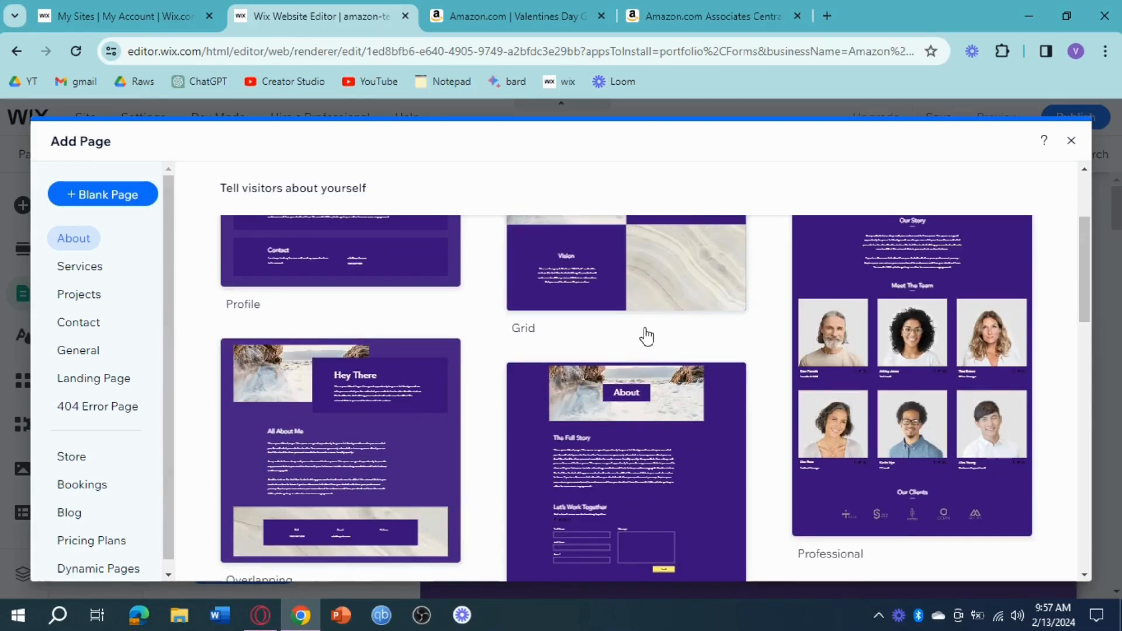
pyautogui.scroll(-3, 646, 336)
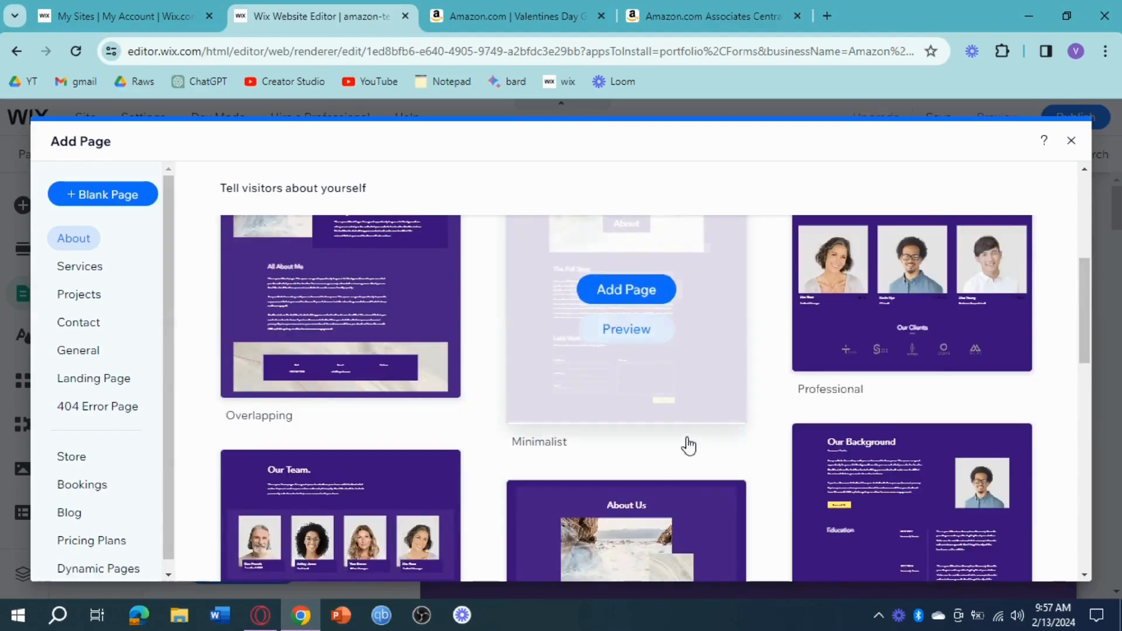
pyautogui.scroll(-2, 688, 446)
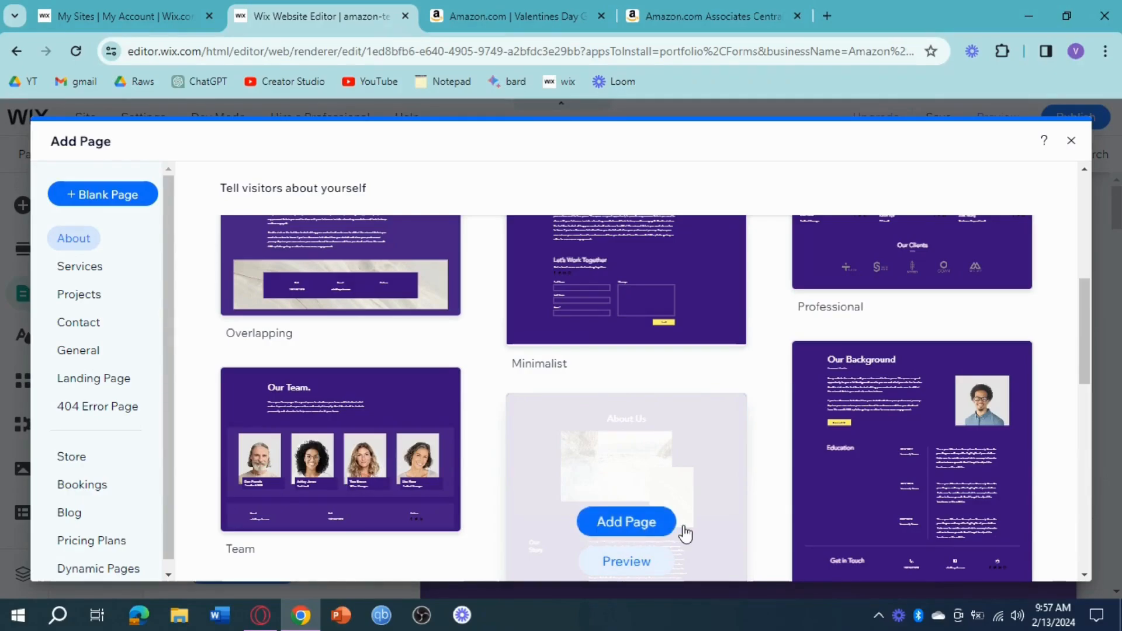
pyautogui.click(634, 524)
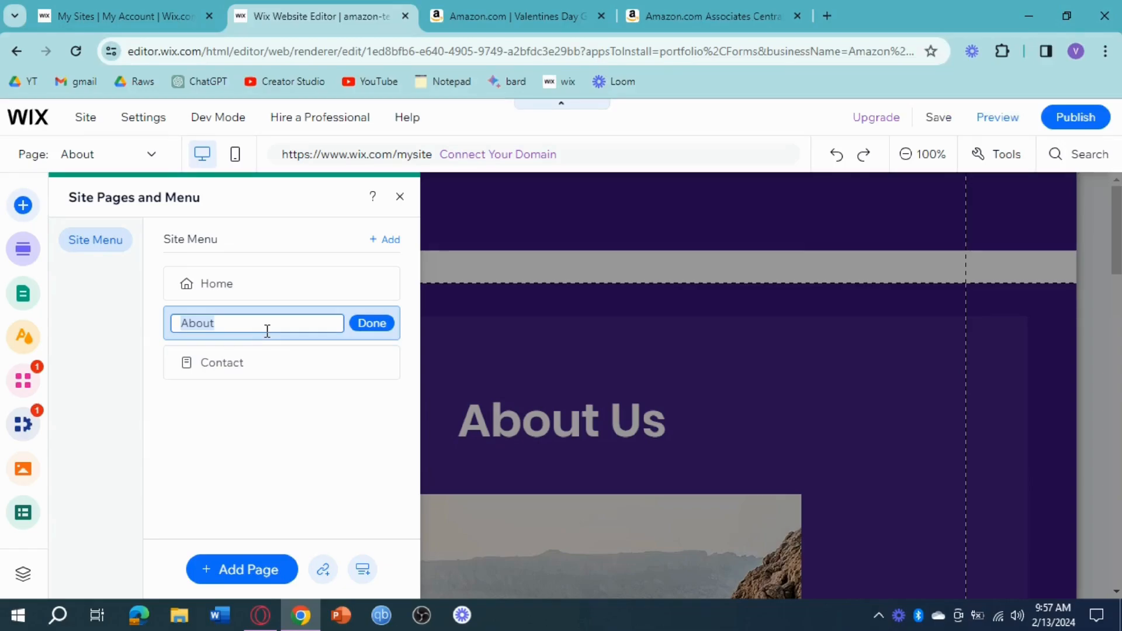
# Name the newly added page Products and close the site pages settings.
pyautogui.write('P')
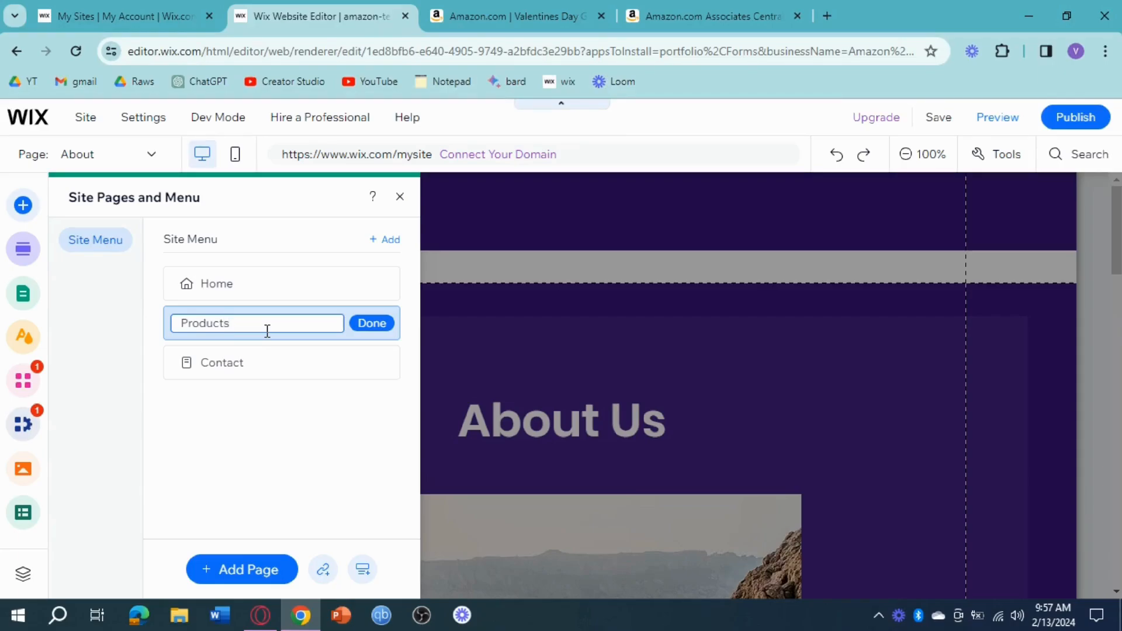
pyautogui.write('roducts')
pyautogui.click(369, 325)
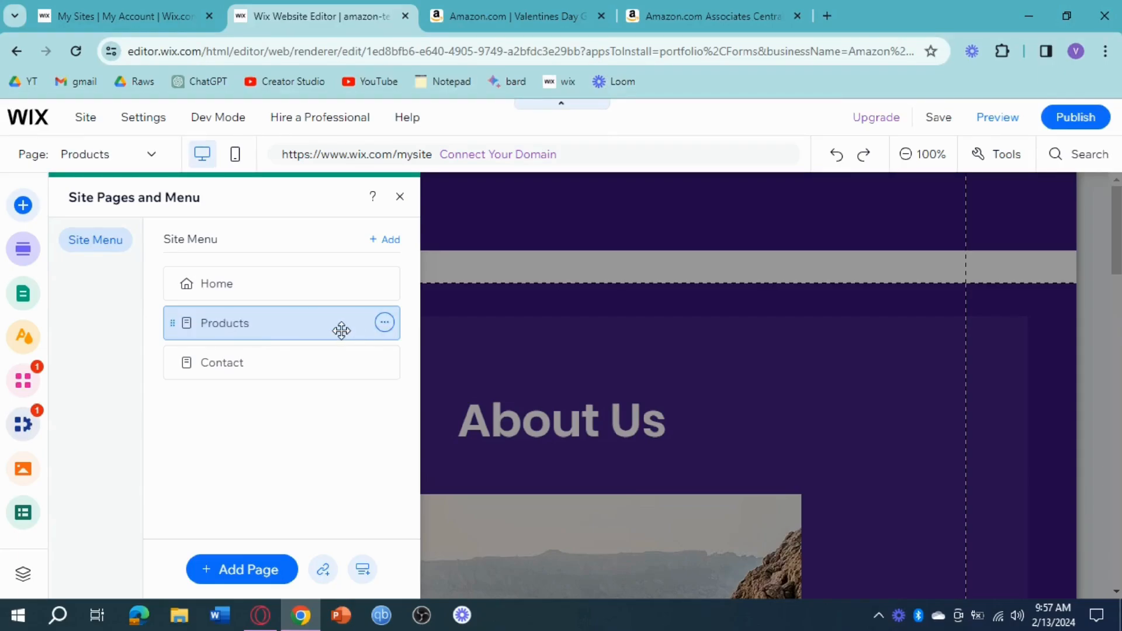
pyautogui.click(398, 199)
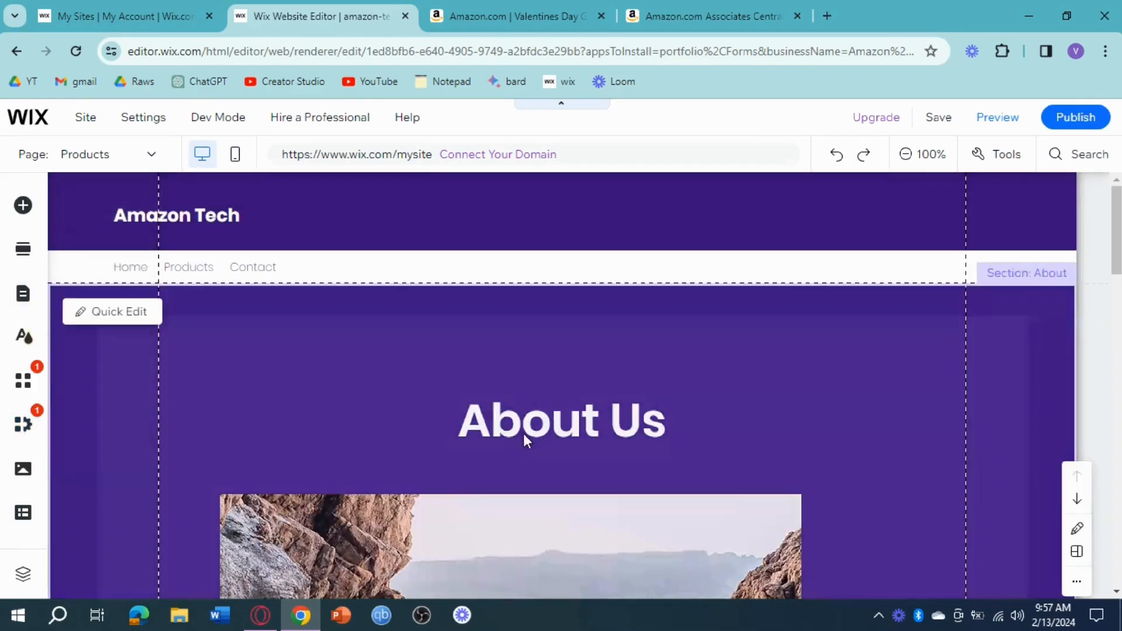
# Replace the About Us heading text on the page with Products.
pyautogui.click(651, 426)
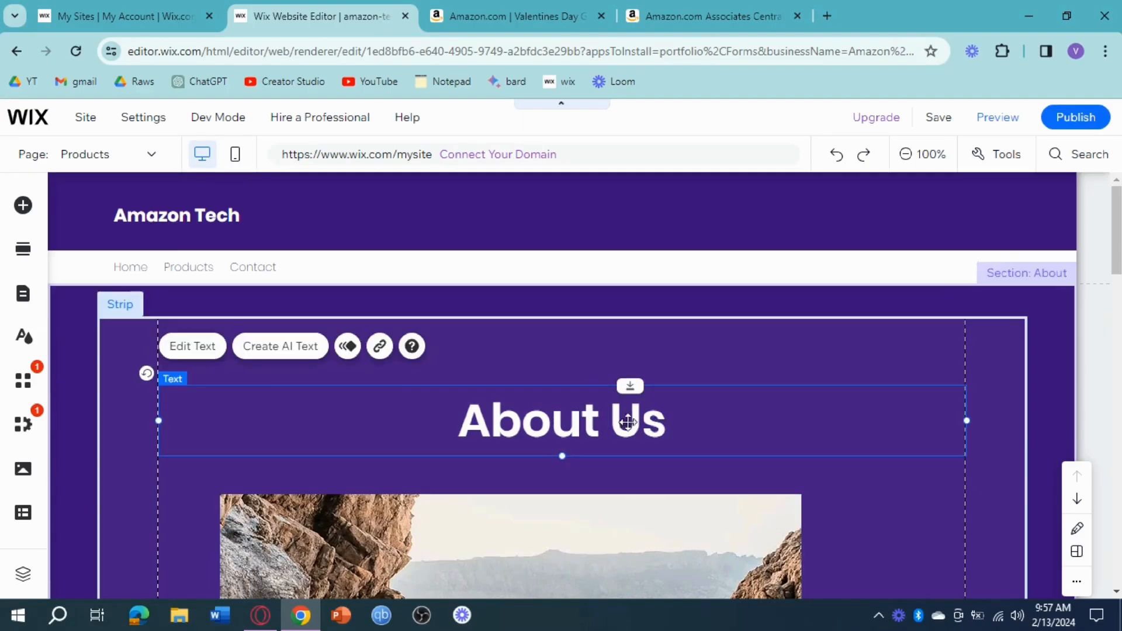
pyautogui.click(189, 348)
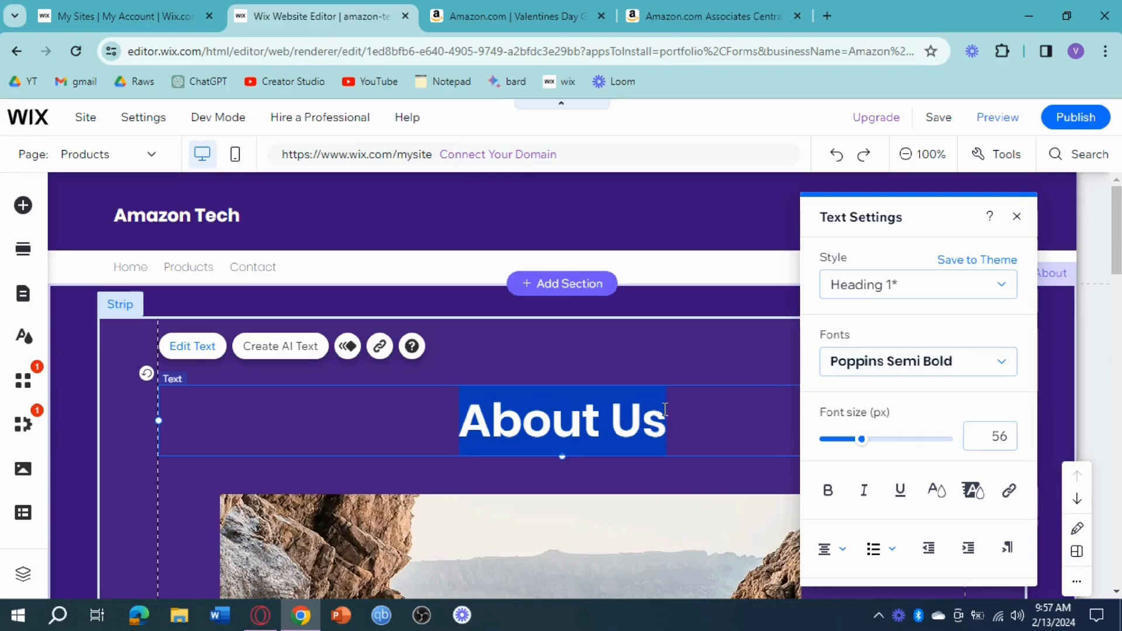
pyautogui.write('Products')
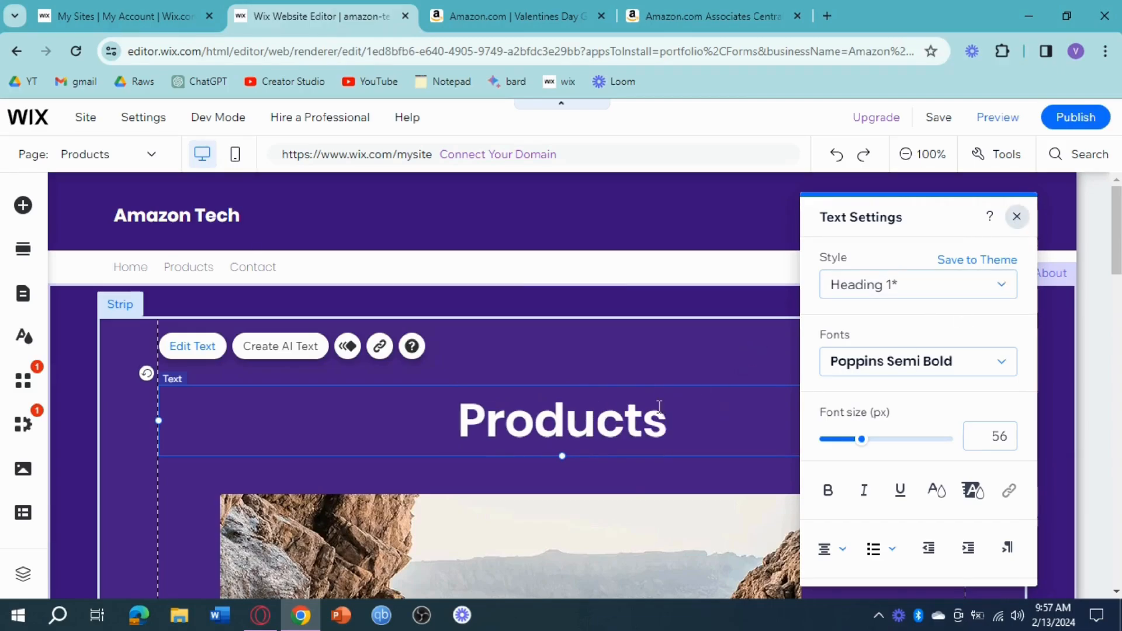
# Delete the large rocky landscape image and the smaller marble image beneath the Products heading.
pyautogui.press('Escape')
pyautogui.scroll(-4, 604, 406)
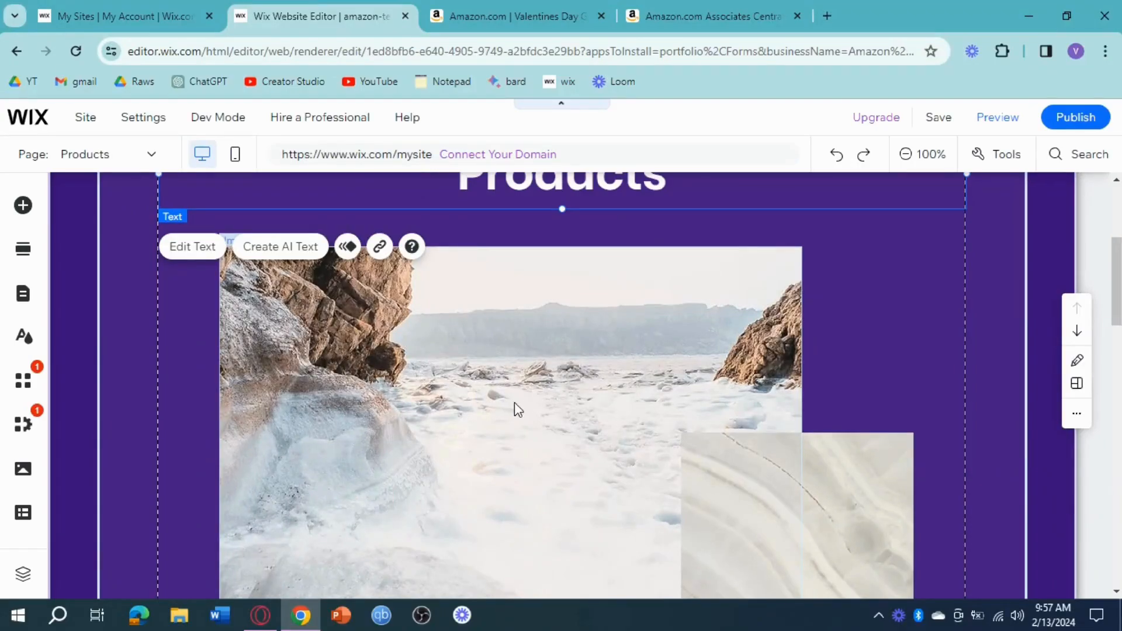
pyautogui.click(667, 449)
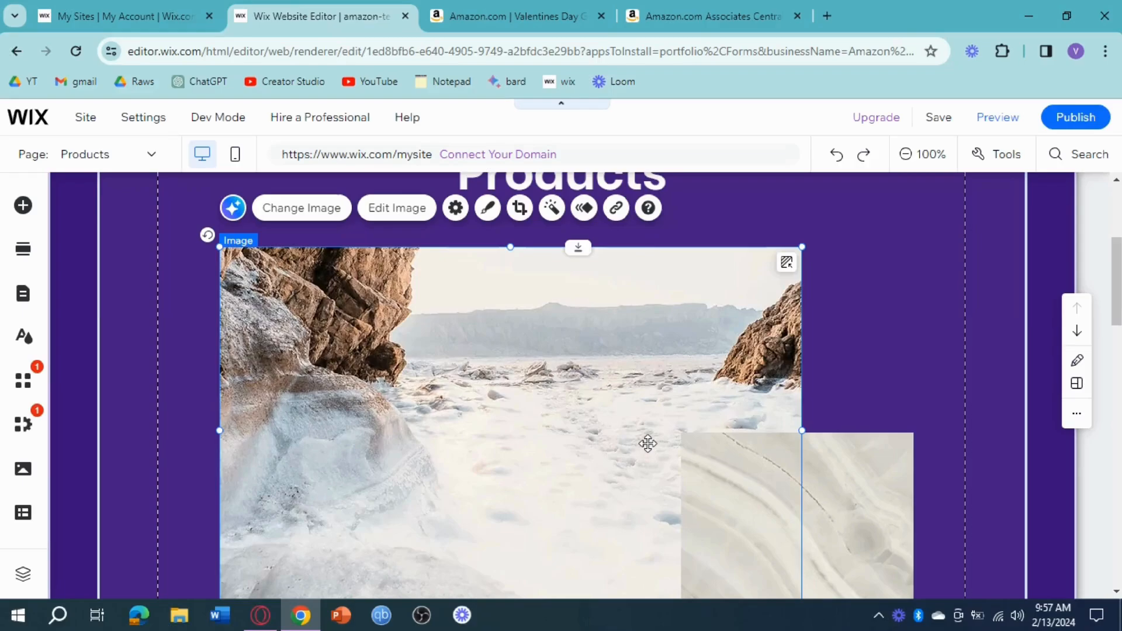
pyautogui.press('Delete')
pyautogui.click(646, 380)
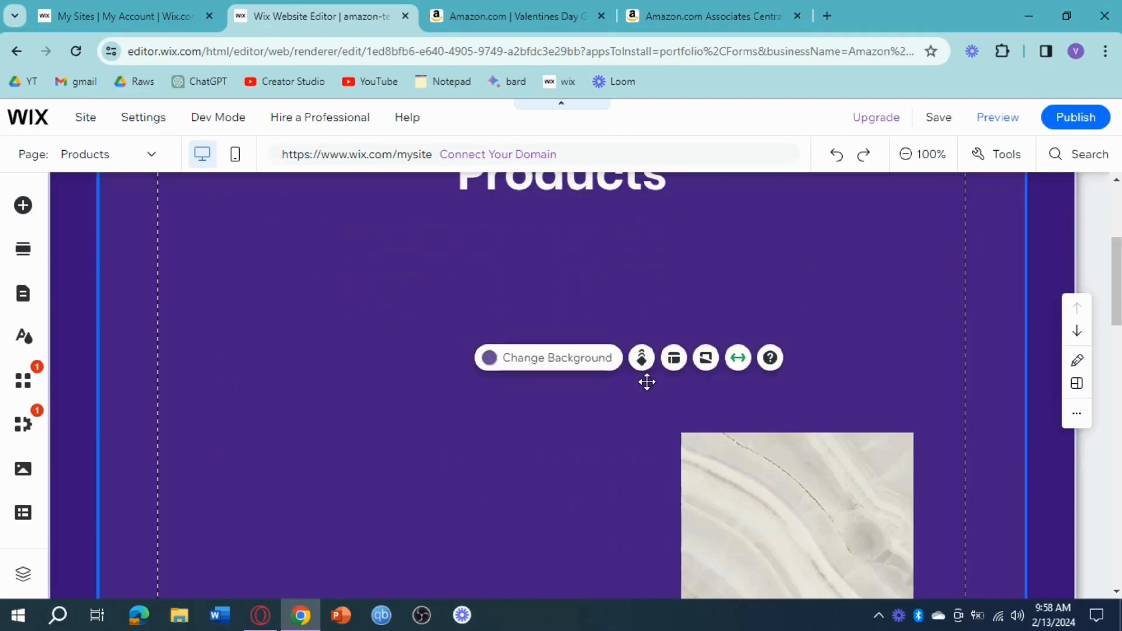
pyautogui.click(805, 500)
pyautogui.press('Delete')
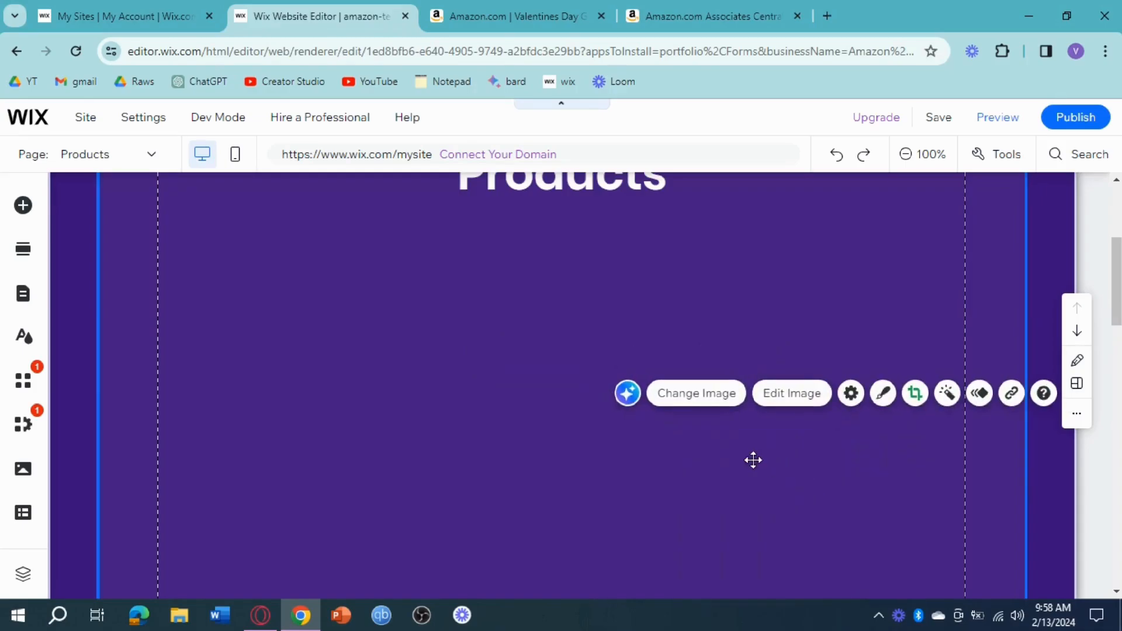
pyautogui.scroll(-3, 587, 445)
pyautogui.scroll(4, 596, 426)
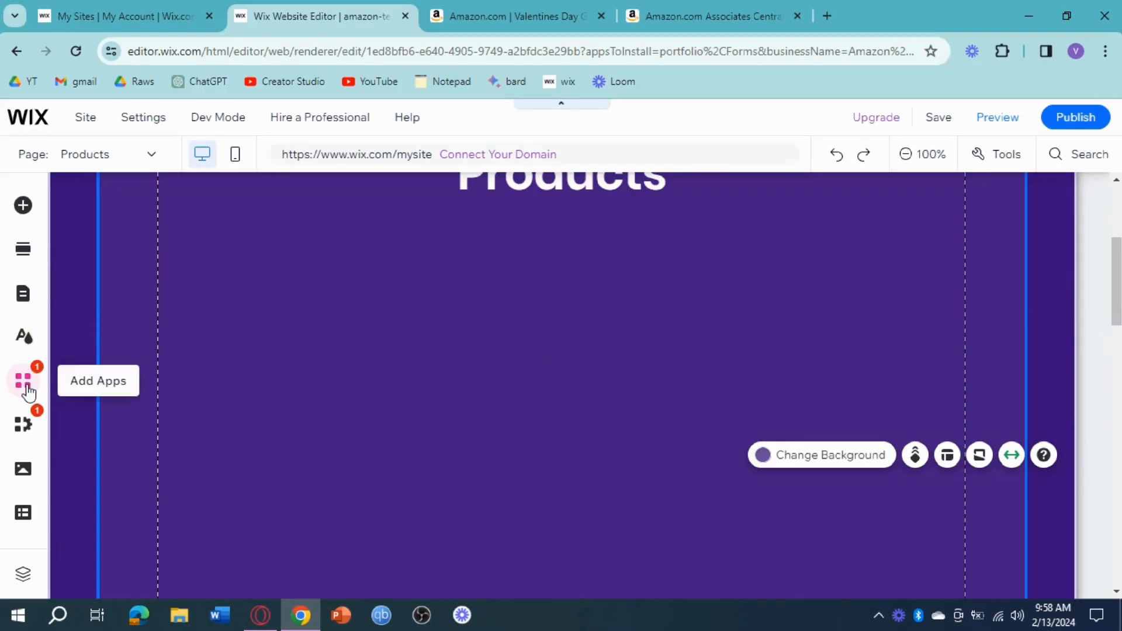
# Search the Wix App Market for amazon and add the Amazon app by Wix to the Products page.
pyautogui.click(24, 382)
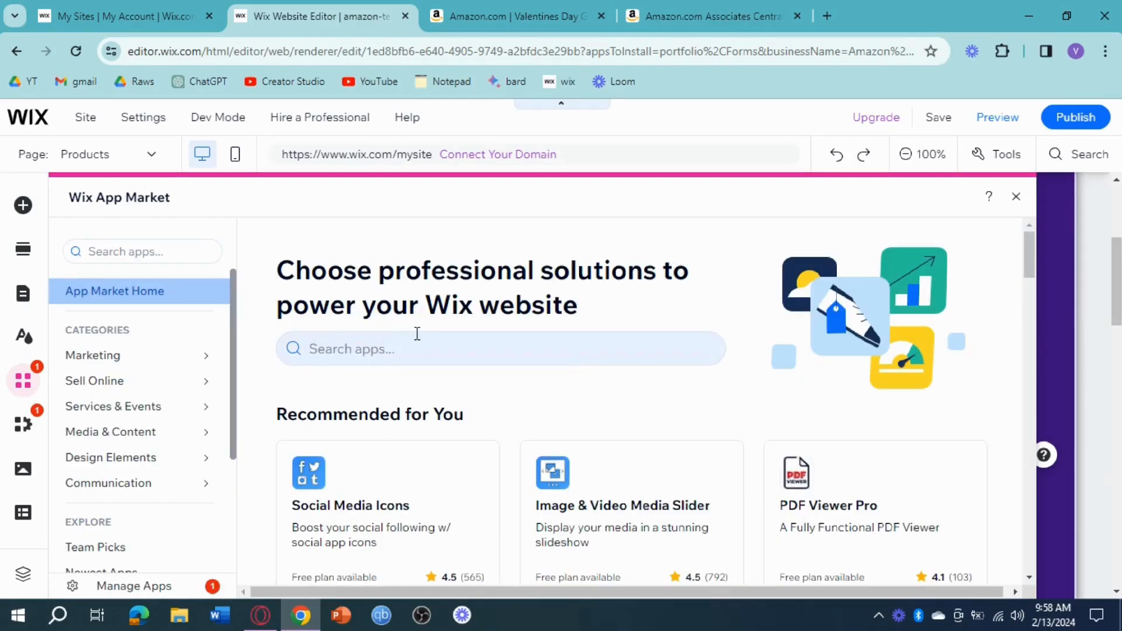
pyautogui.click(416, 350)
pyautogui.write('amazon')
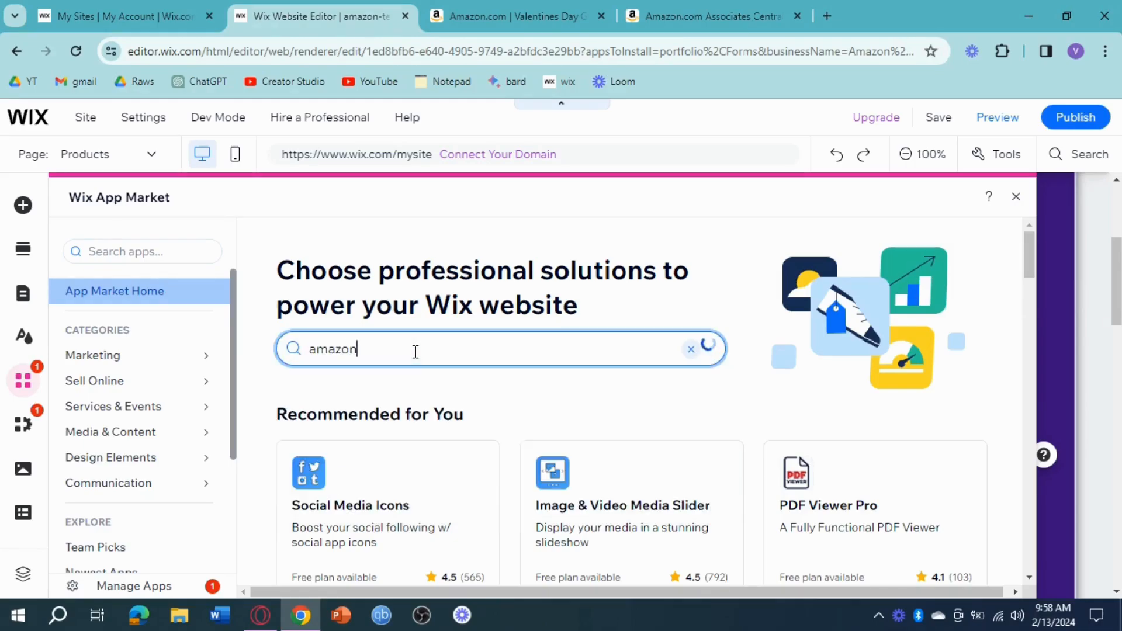
pyautogui.press('Return')
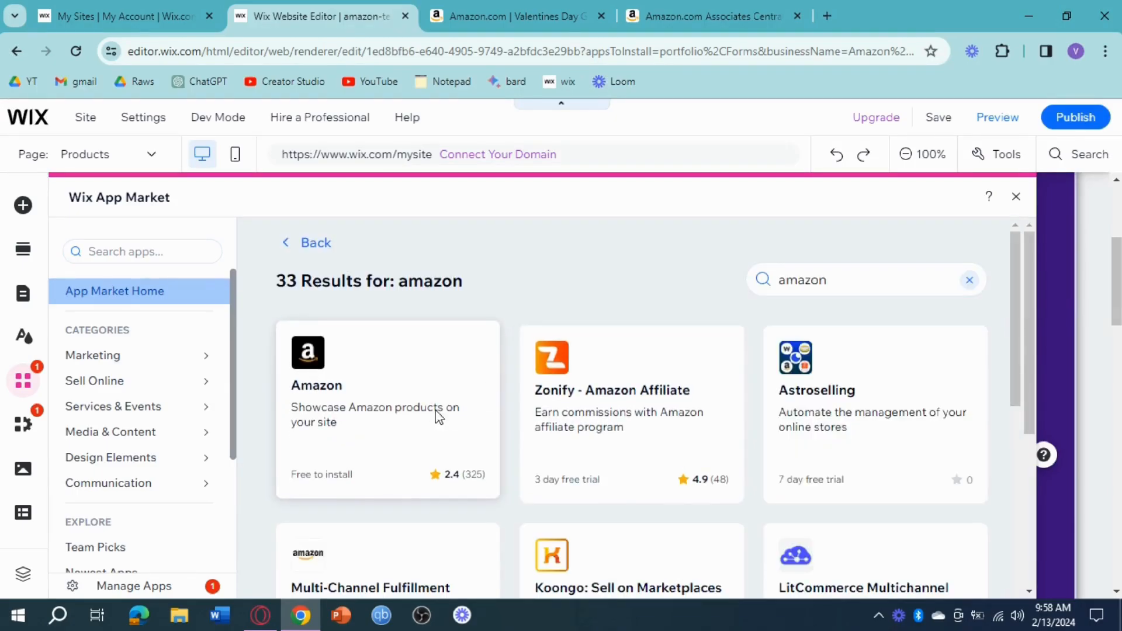
pyautogui.click(439, 416)
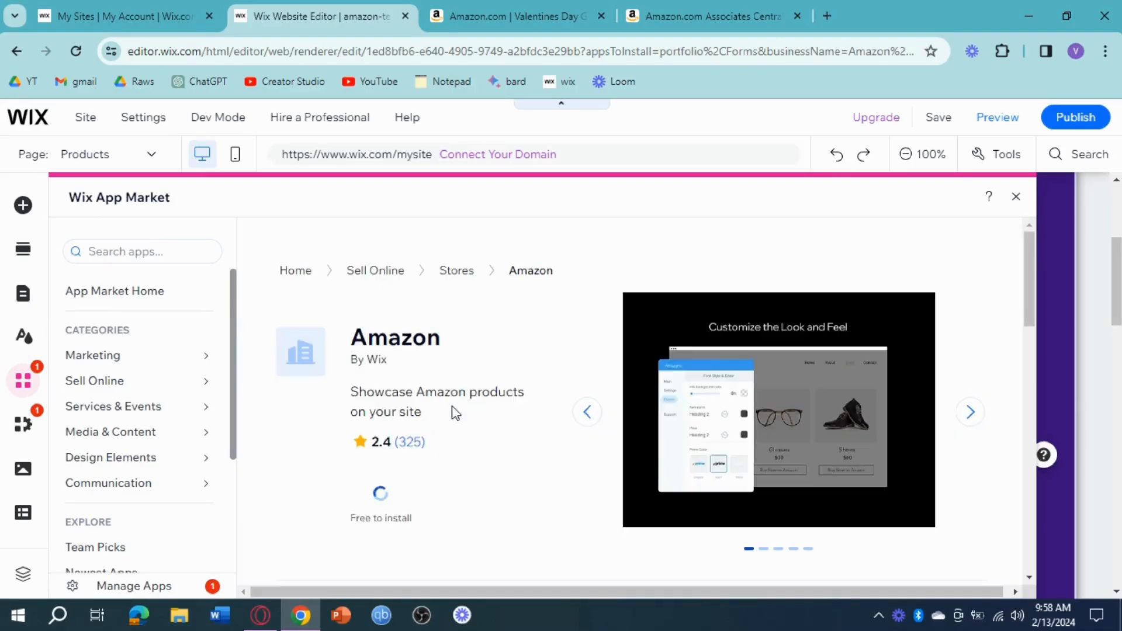
pyautogui.click(401, 510)
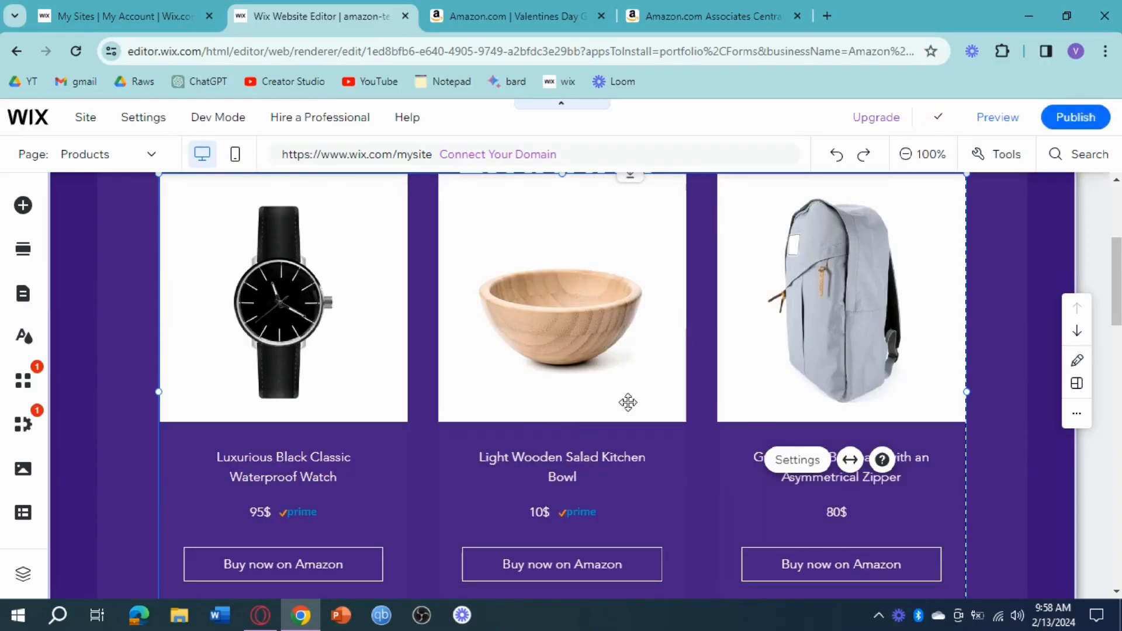
# Move the Amazon product gallery down so that it sits just below the Products heading.
pyautogui.scroll(-3, 530, 418)
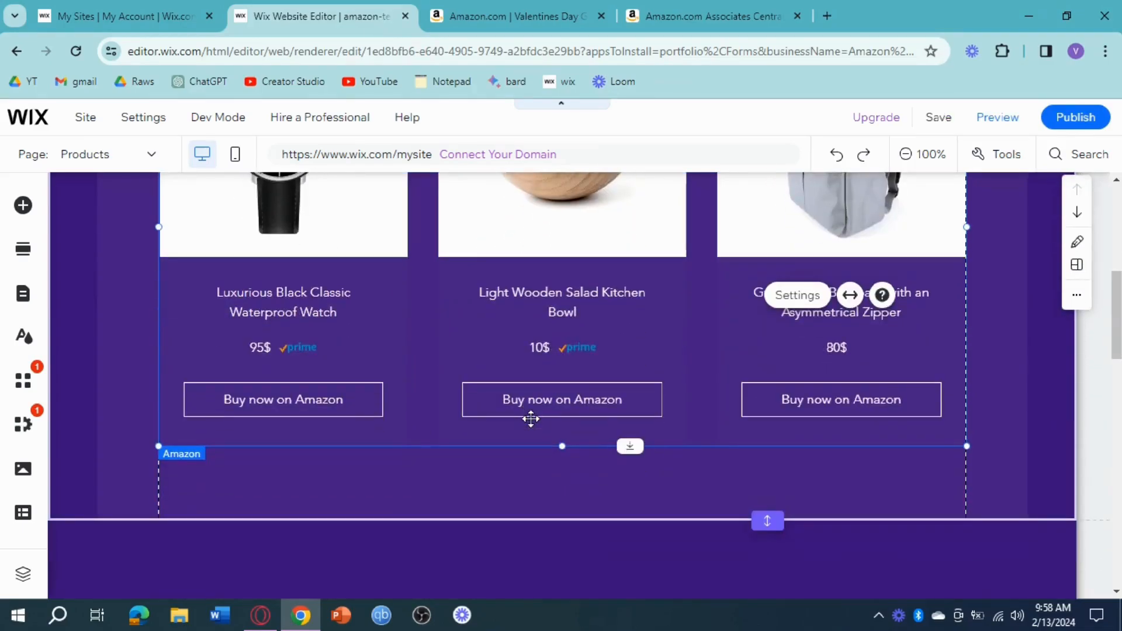
pyautogui.moveTo(563, 303); pyautogui.dragTo(561, 359)
pyautogui.scroll(4, 631, 306)
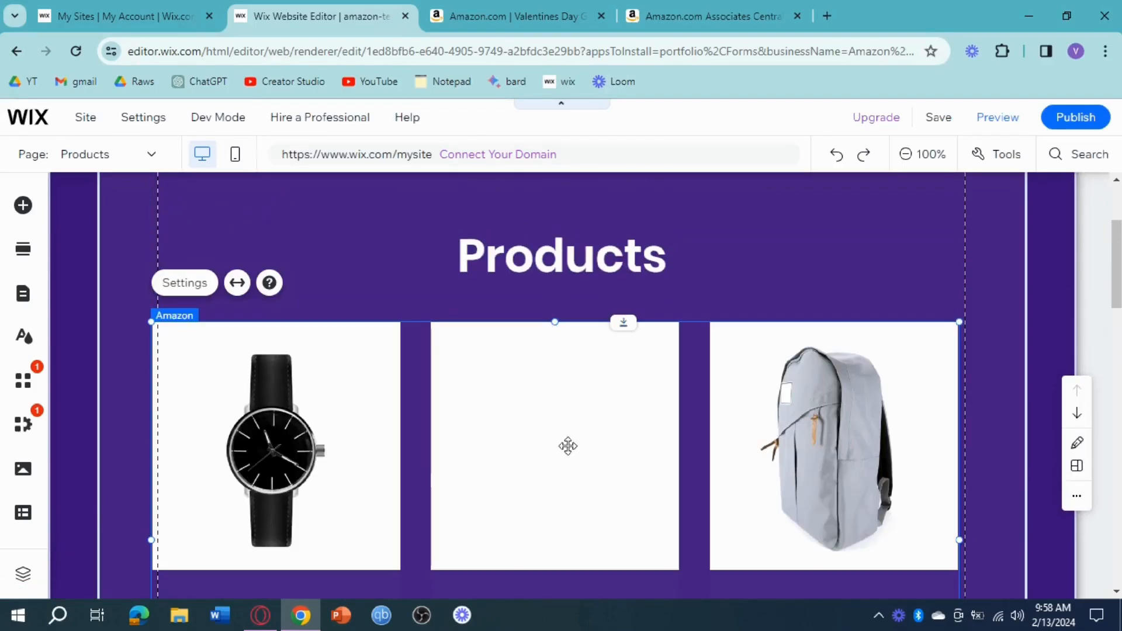
pyautogui.scroll(-3, 582, 408)
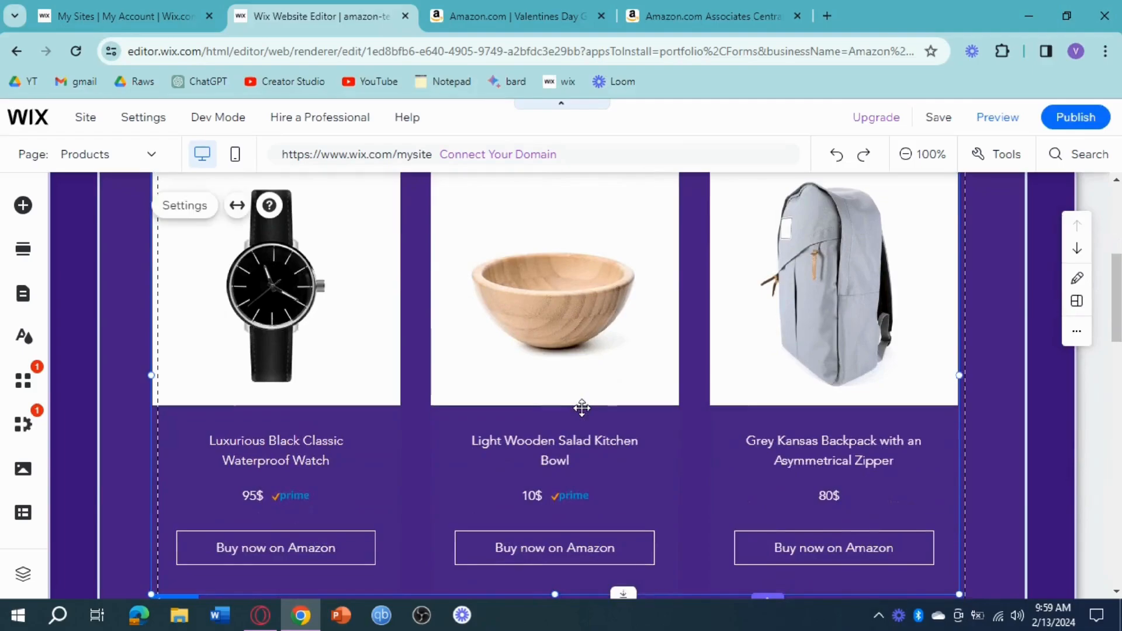
pyautogui.scroll(2, 533, 406)
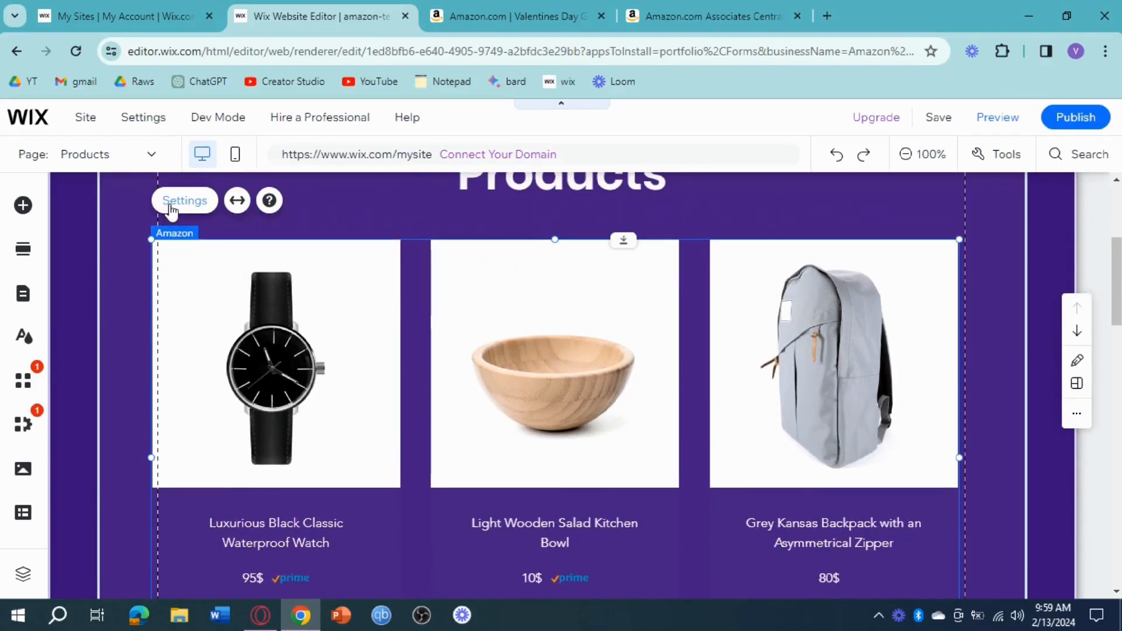
# Search for mug in the Amazon gallery's item manager and add the ALOUFEA 12oz Stainless Steel Insulated Coffee Mug.
pyautogui.click(171, 204)
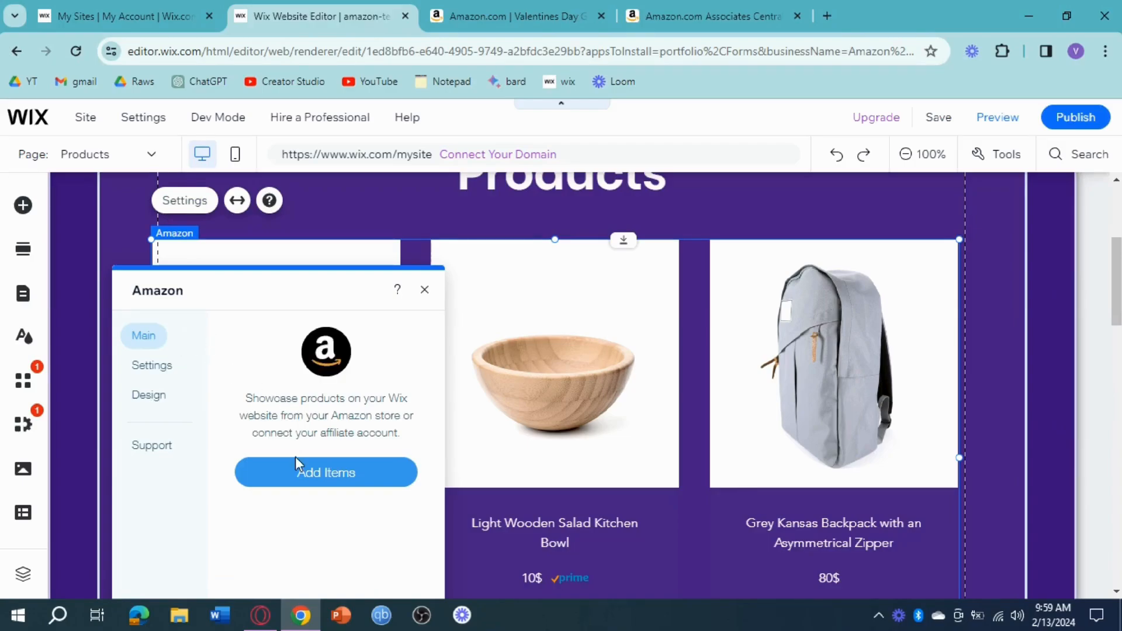
pyautogui.click(308, 479)
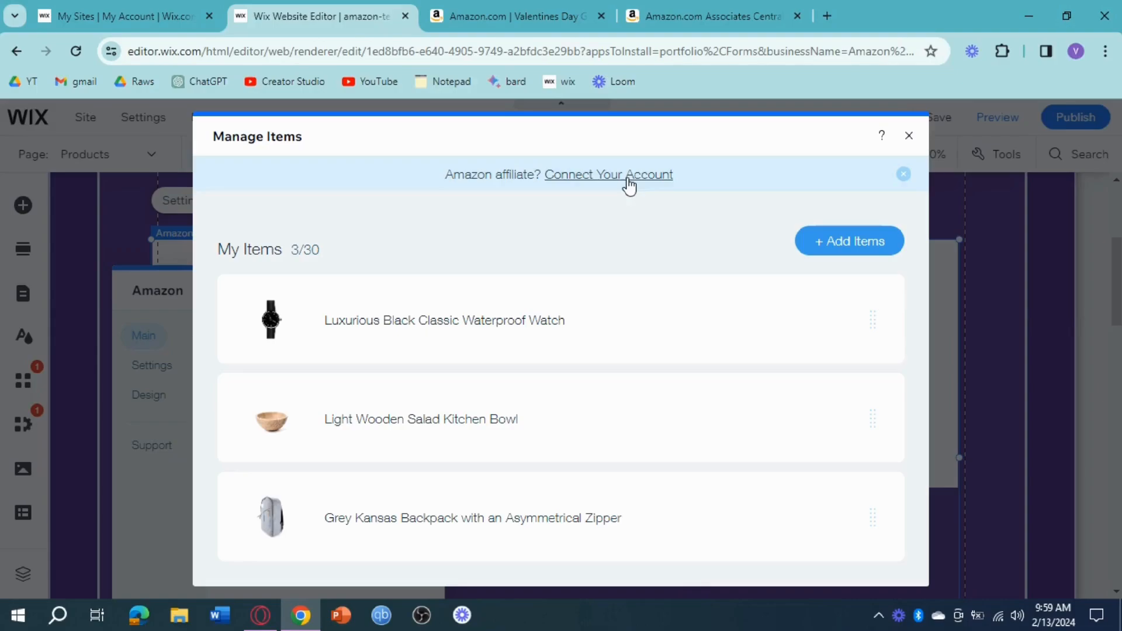
pyautogui.click(836, 249)
pyautogui.click(682, 253)
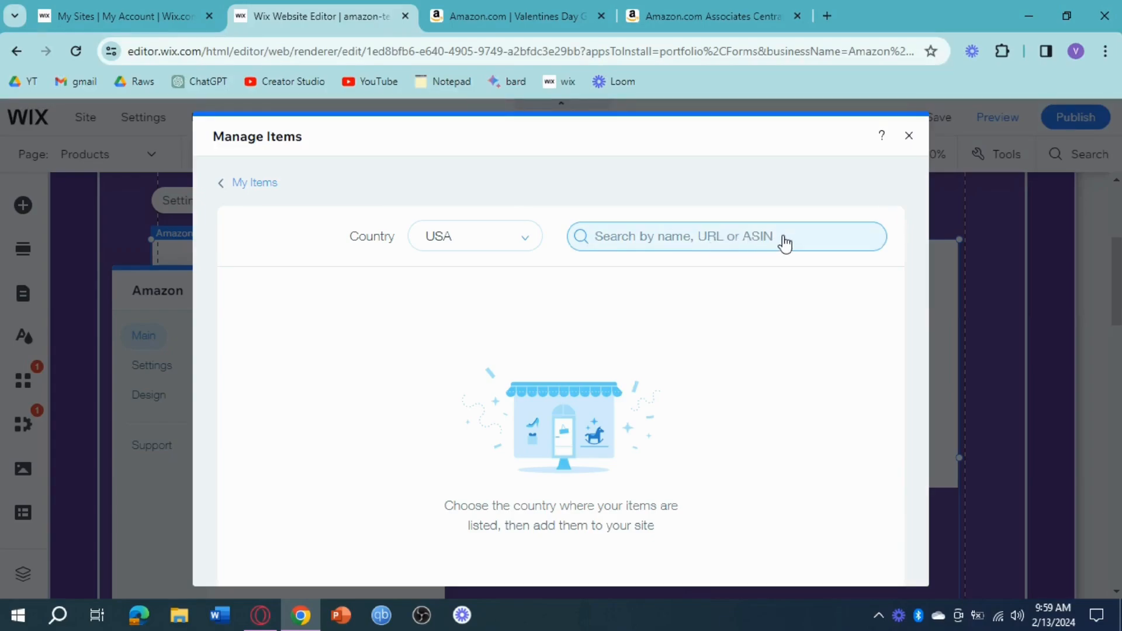
pyautogui.write('mug')
pyautogui.press('Return')
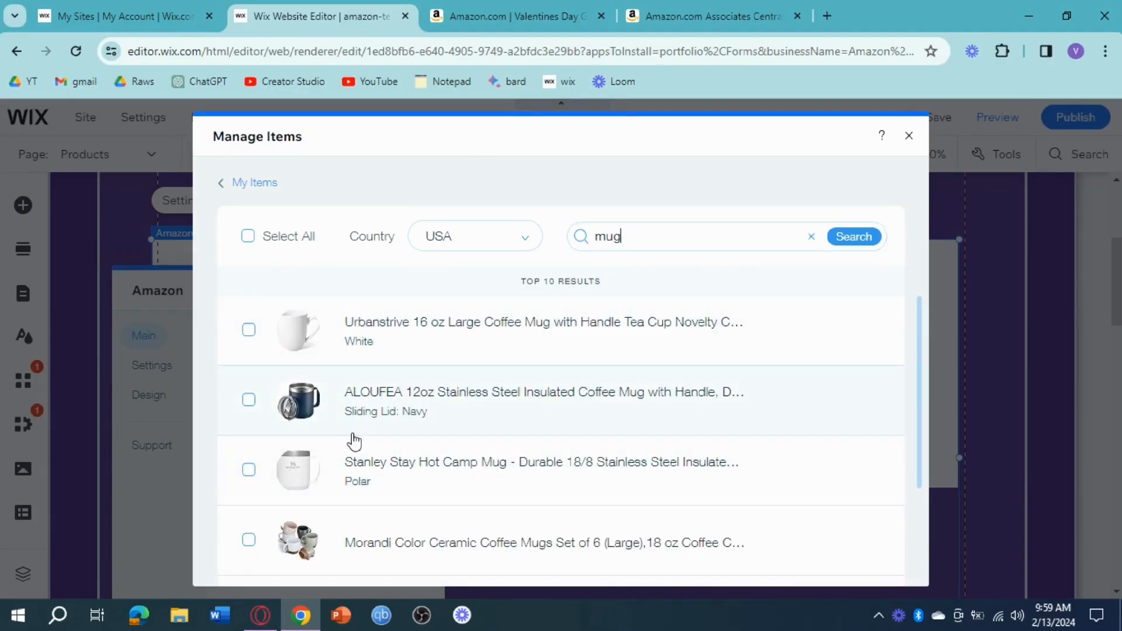
pyautogui.click(249, 402)
pyautogui.click(830, 552)
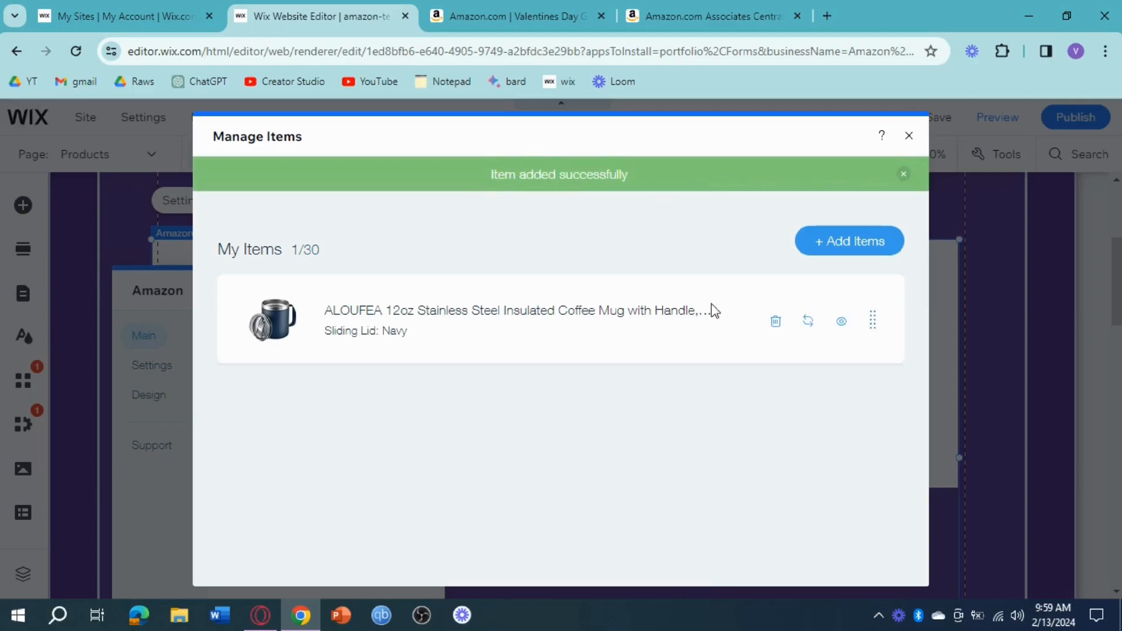
# Search for notebook, add the green Five Star Personal Spiral Notebook and the white 3 Subject Five Star Spiral Notebook, and close the item manager.
pyautogui.click(825, 253)
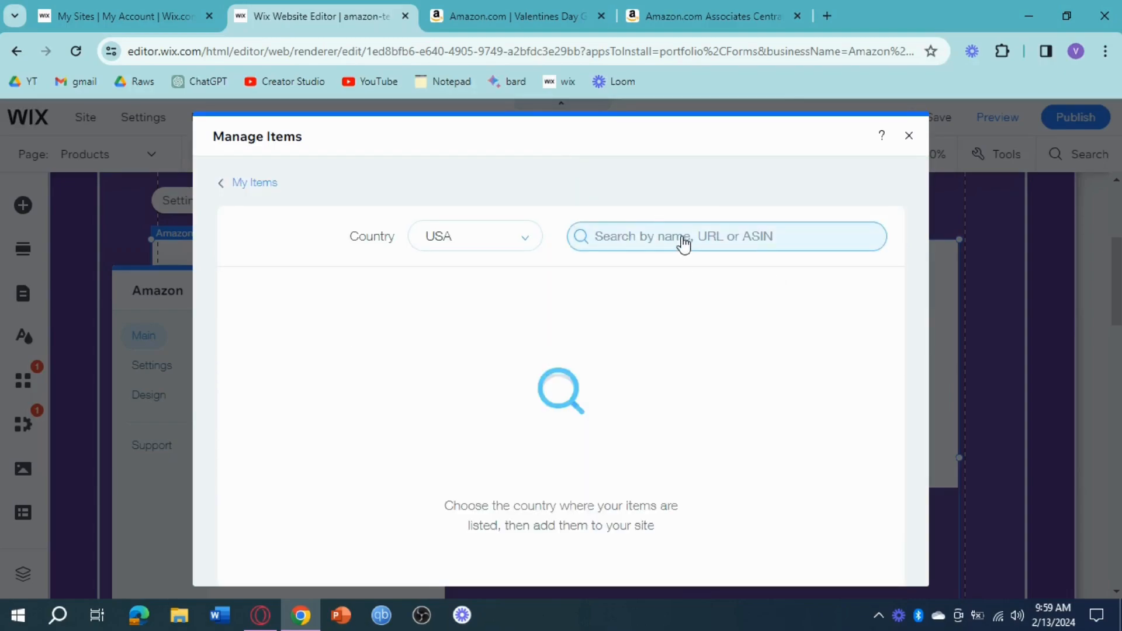
pyautogui.write('notebook')
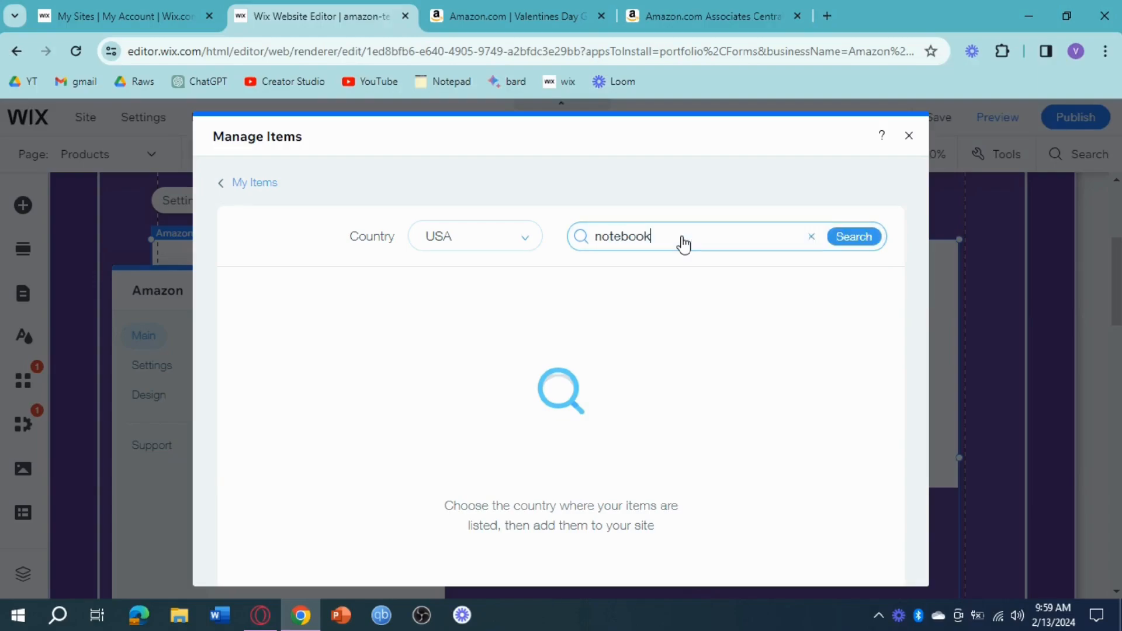
pyautogui.click(847, 237)
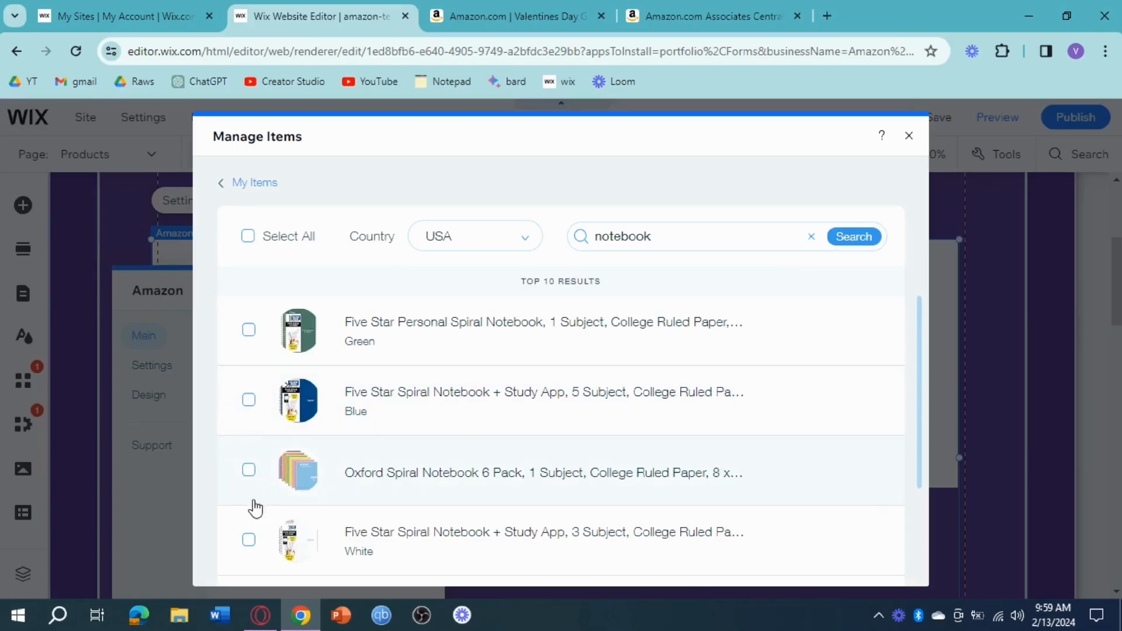
pyautogui.click(249, 540)
pyautogui.click(248, 330)
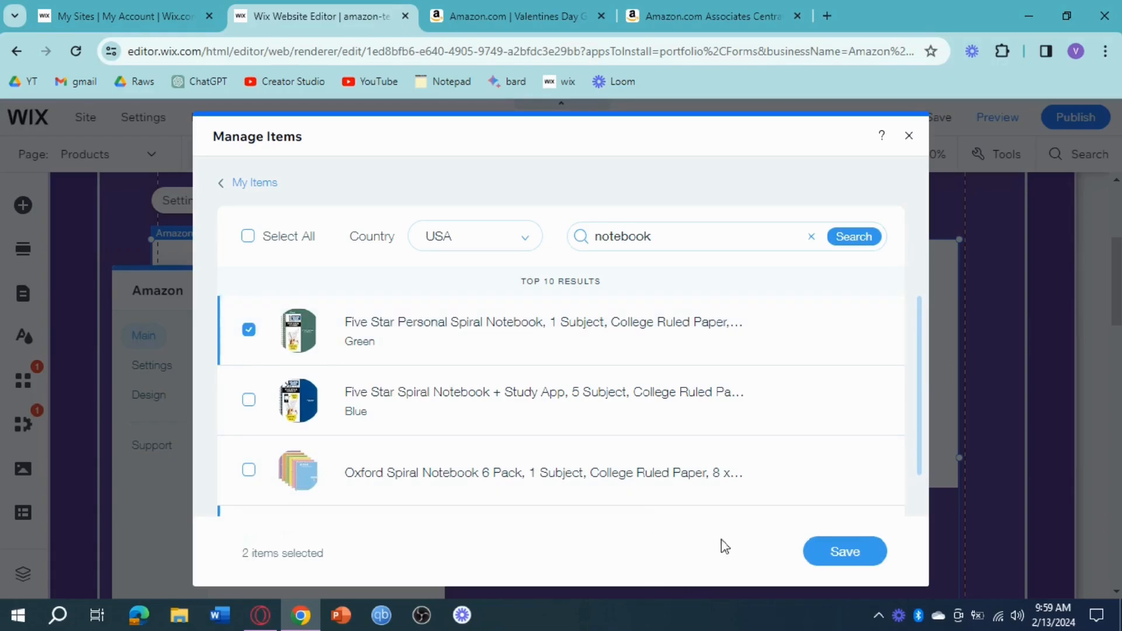
pyautogui.click(833, 552)
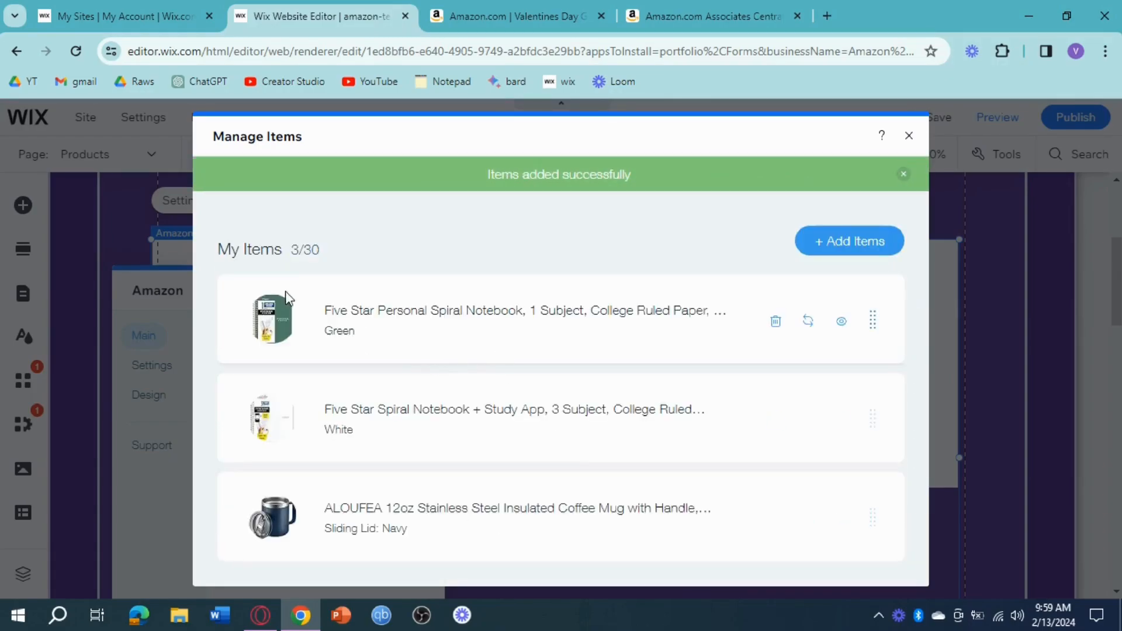
pyautogui.click(909, 137)
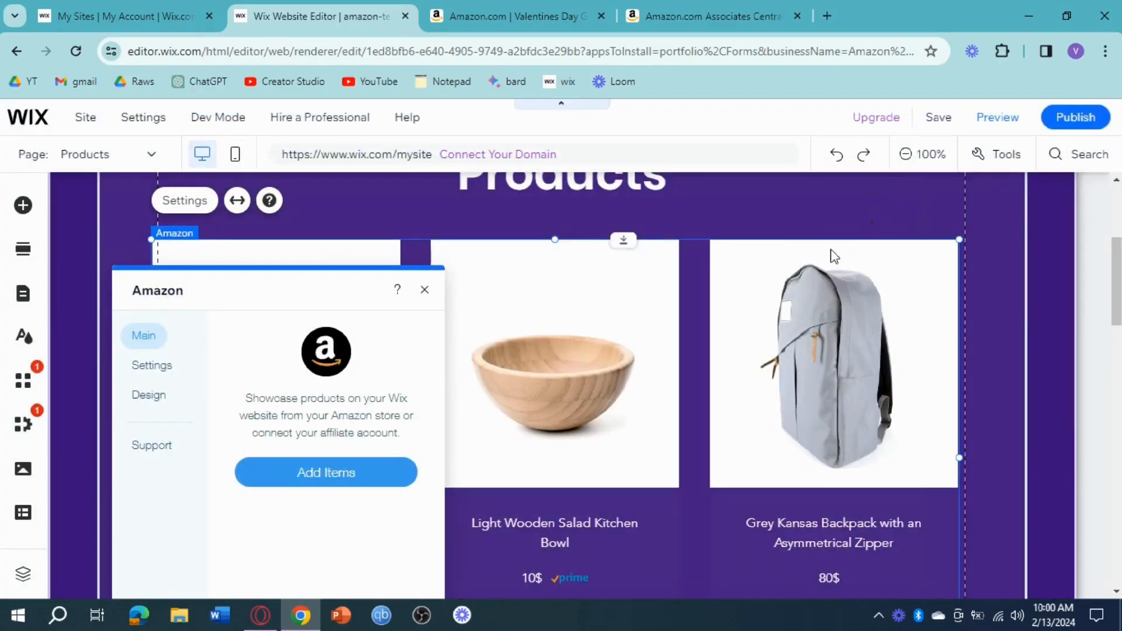
pyautogui.click(420, 291)
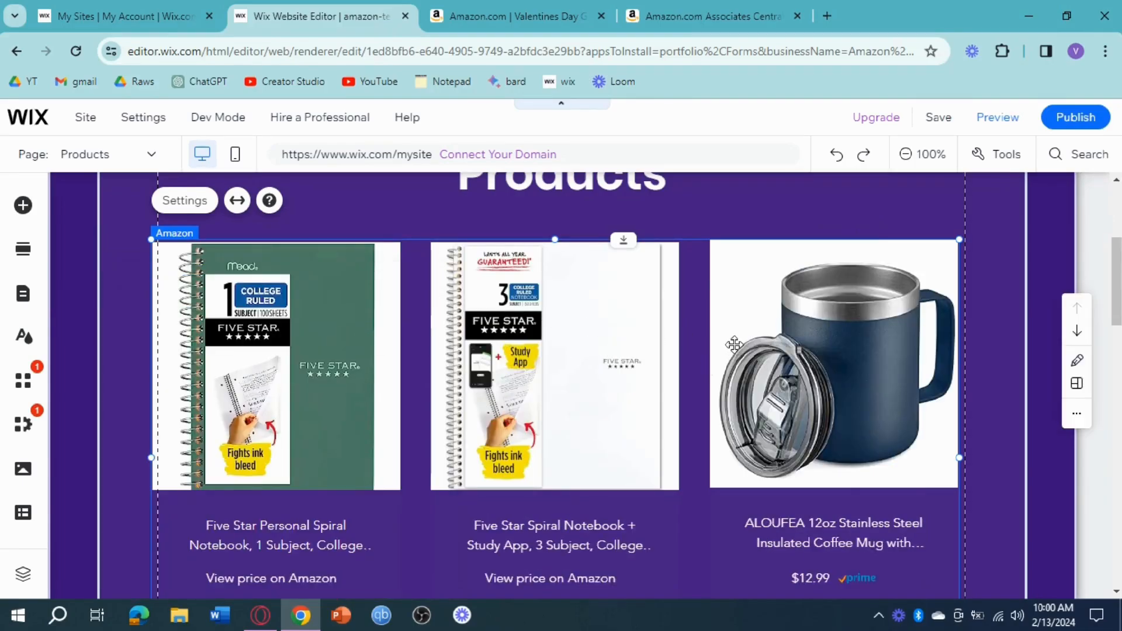
pyautogui.scroll(-2, 654, 400)
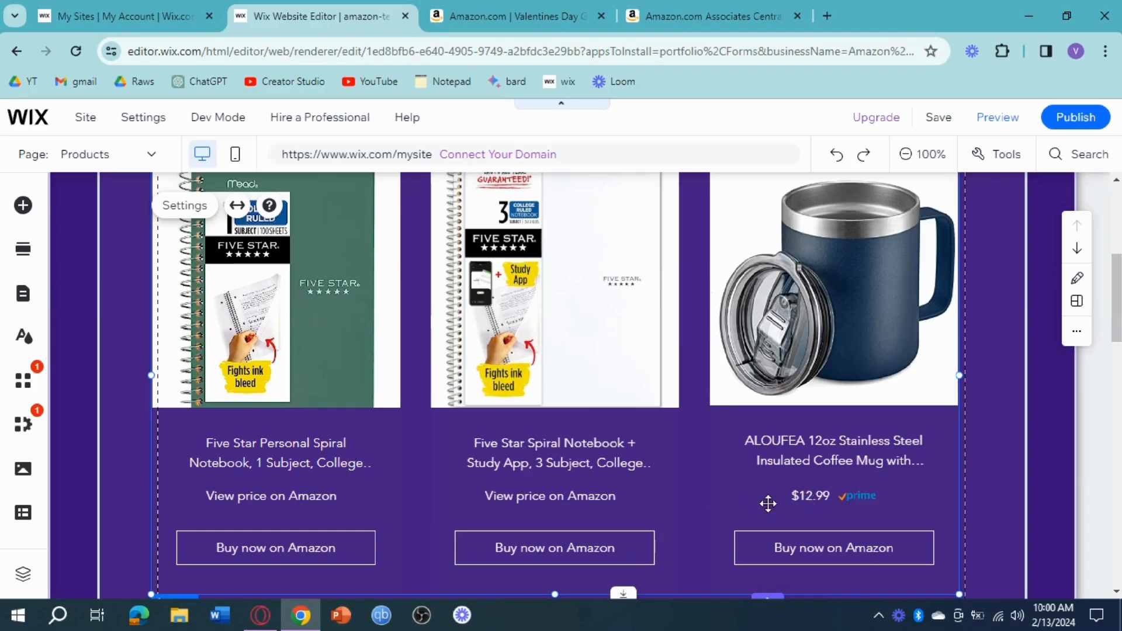
pyautogui.scroll(2, 745, 491)
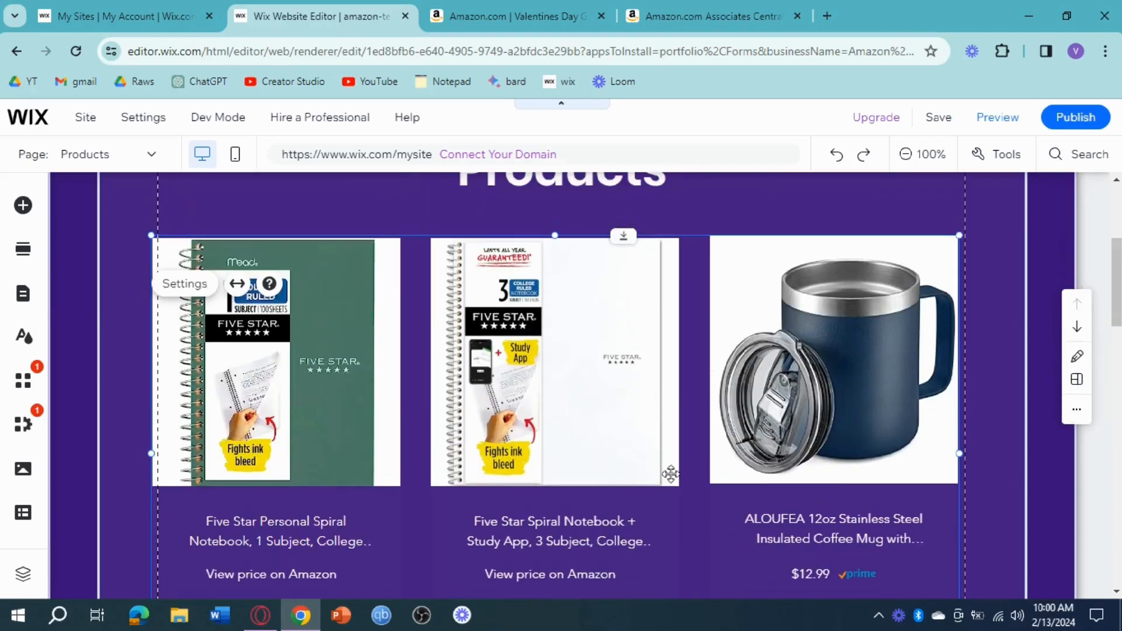
# Set the Amazon gallery's info background color to the dark purple theme color #3B117B and close its settings.
pyautogui.doubleClick(233, 242)
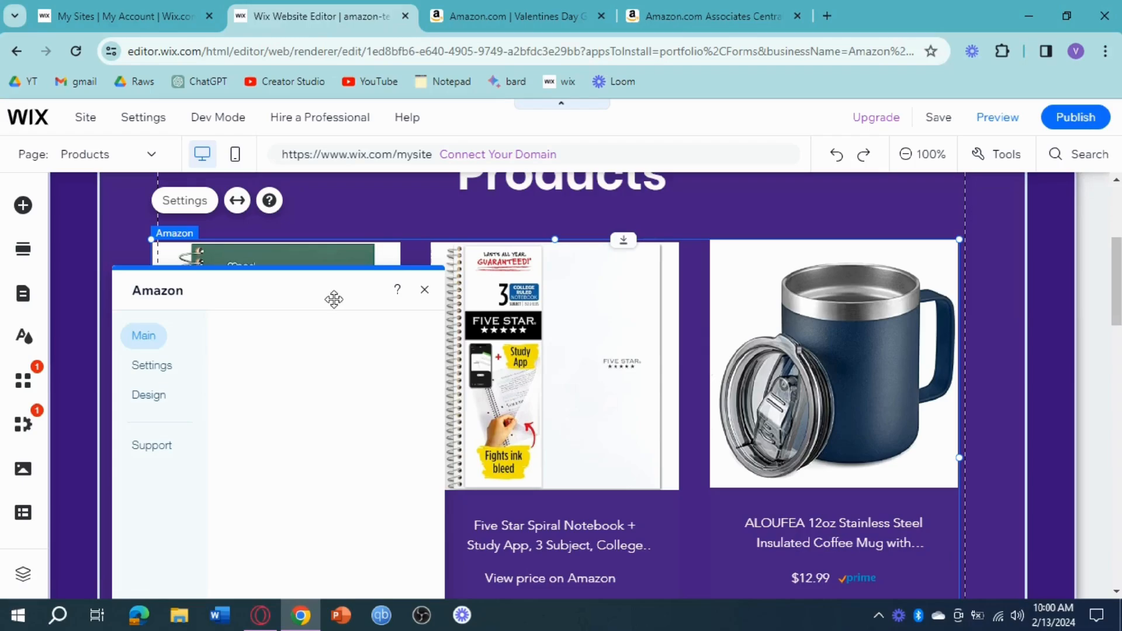
pyautogui.click(166, 367)
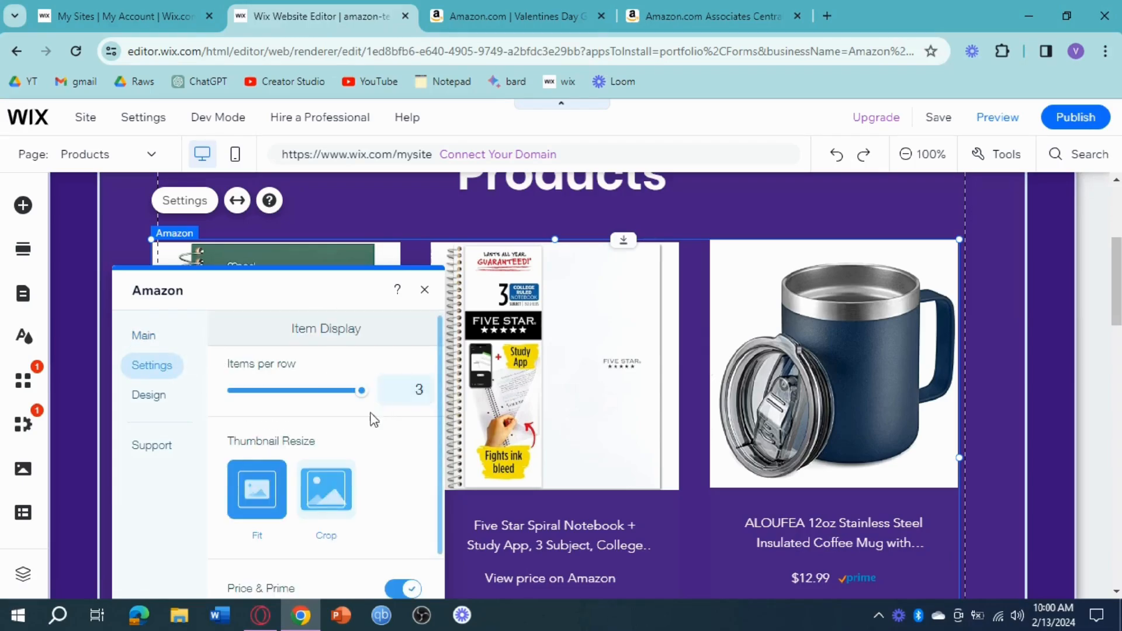
pyautogui.scroll(-3, 370, 418)
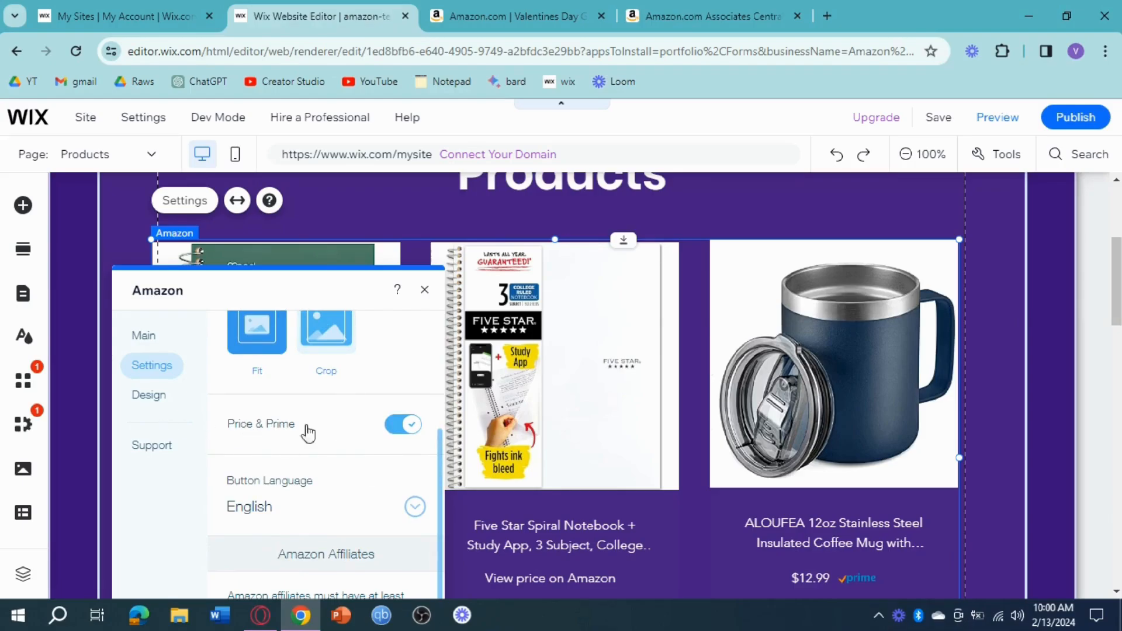
pyautogui.scroll(-1, 315, 465)
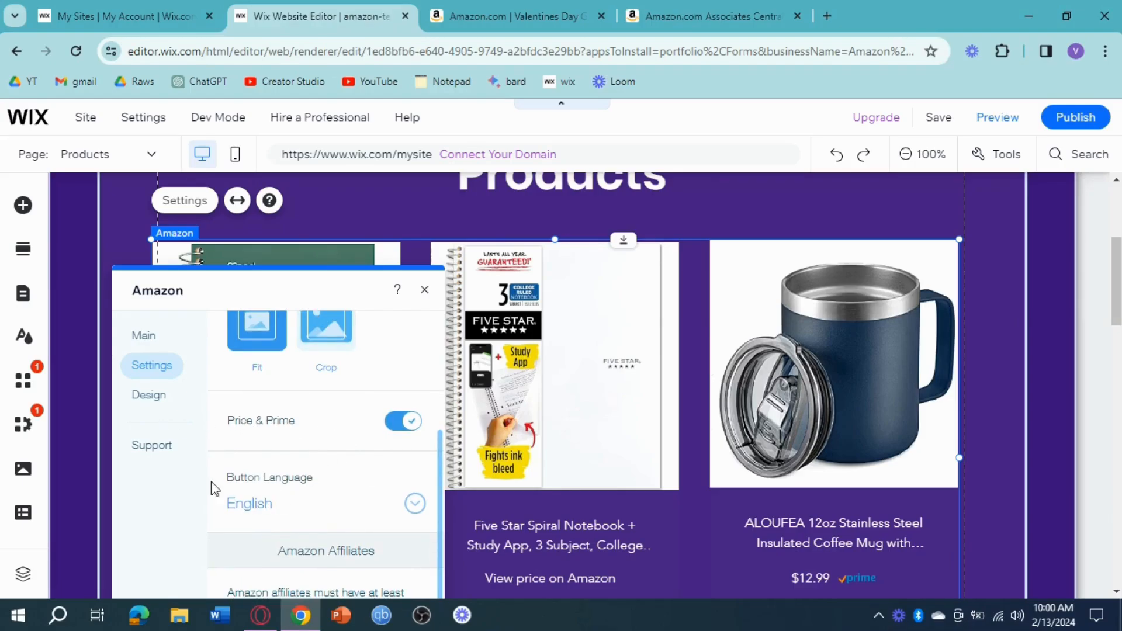
pyautogui.click(157, 401)
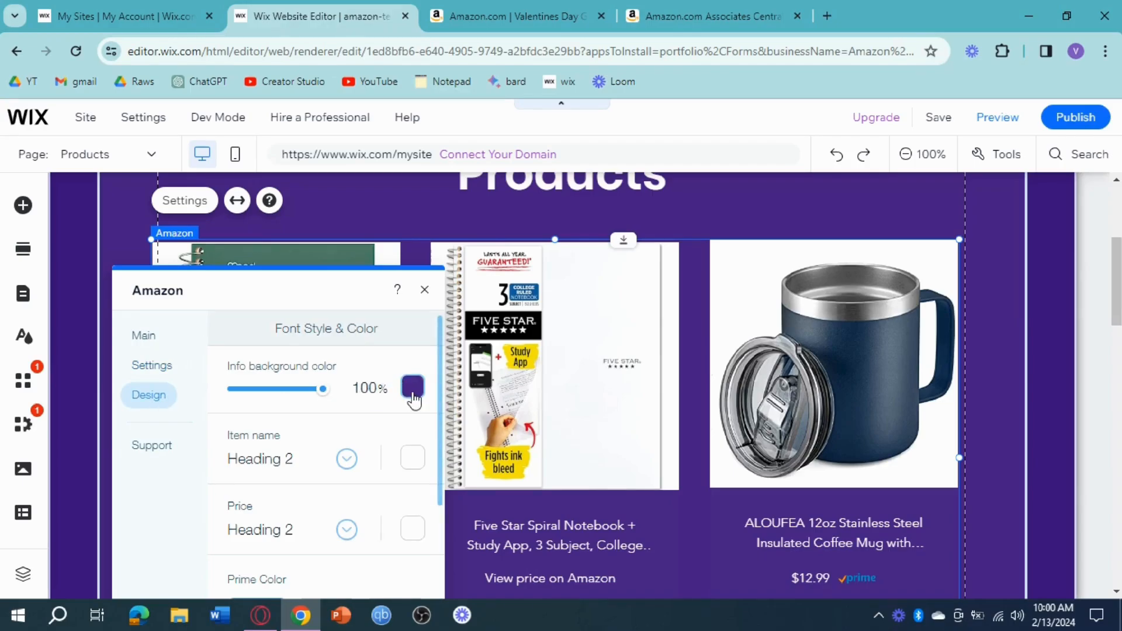
pyautogui.click(406, 392)
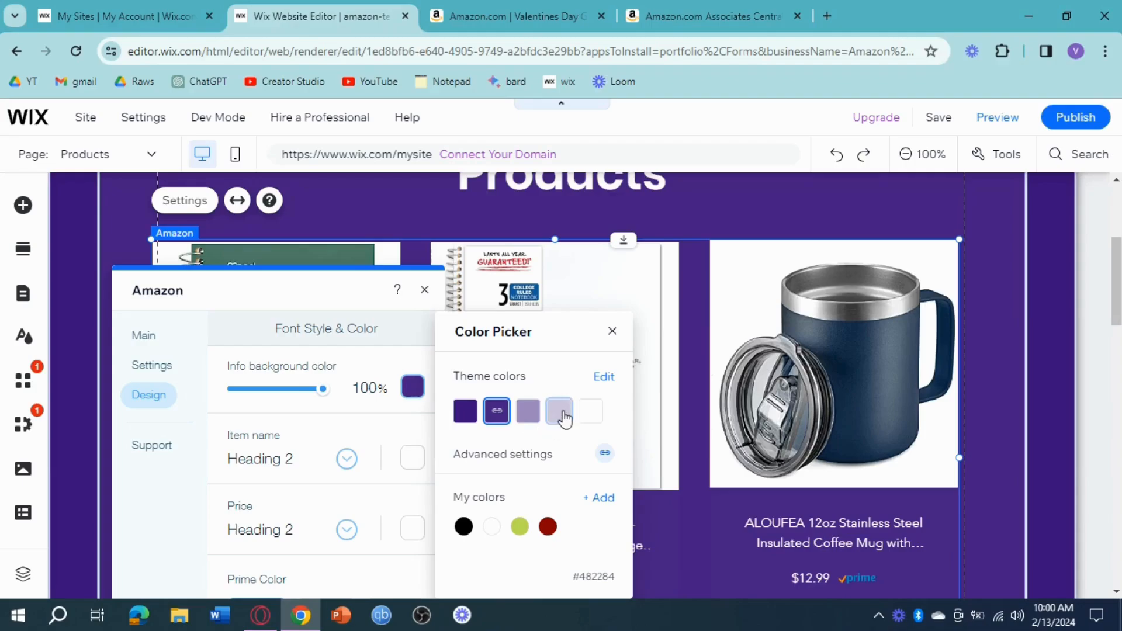
pyautogui.click(559, 413)
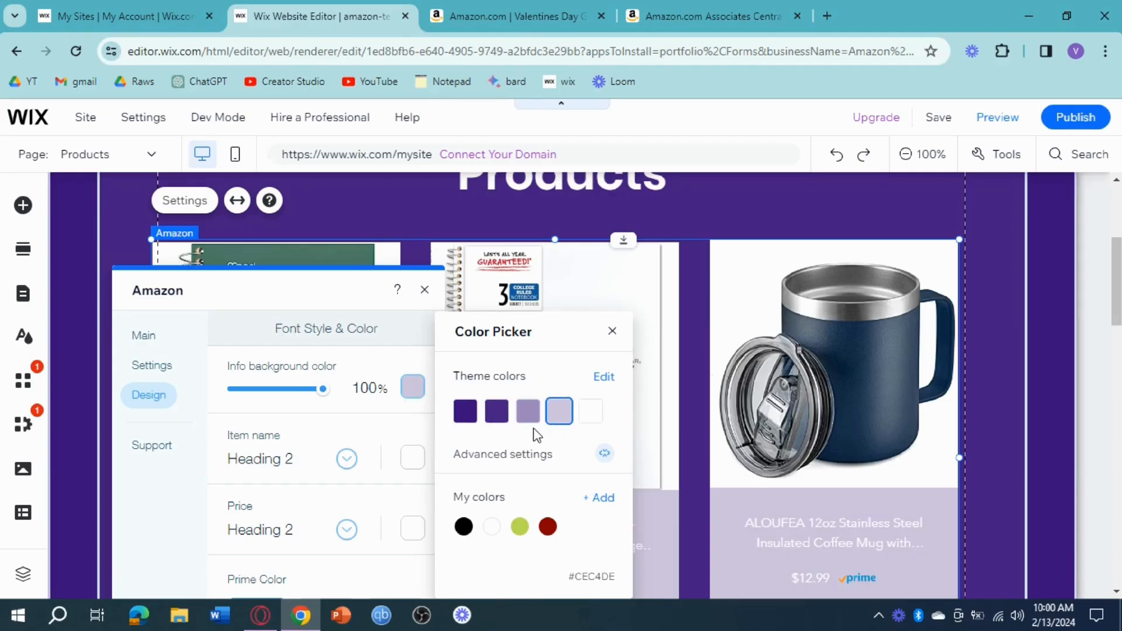
pyautogui.click(465, 414)
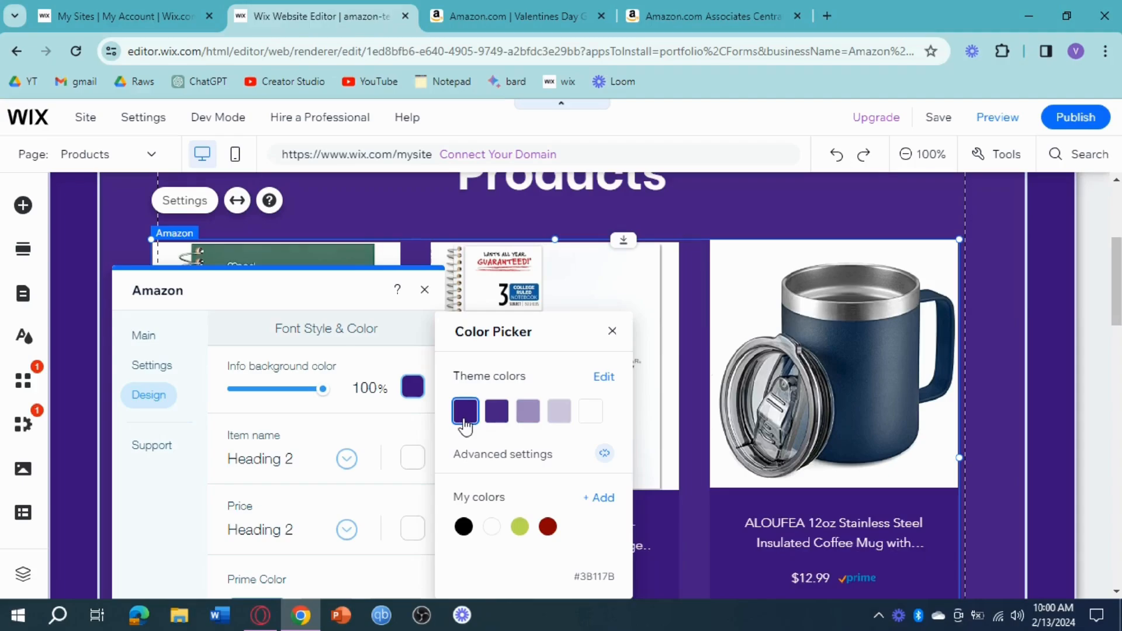
pyautogui.click(611, 331)
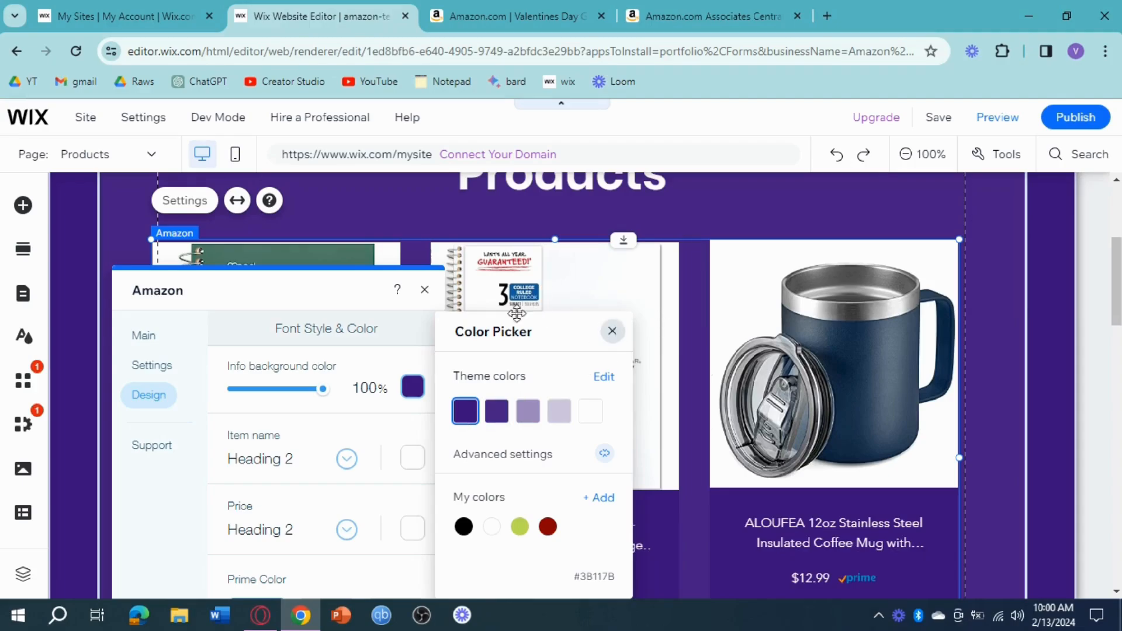
pyautogui.click(425, 290)
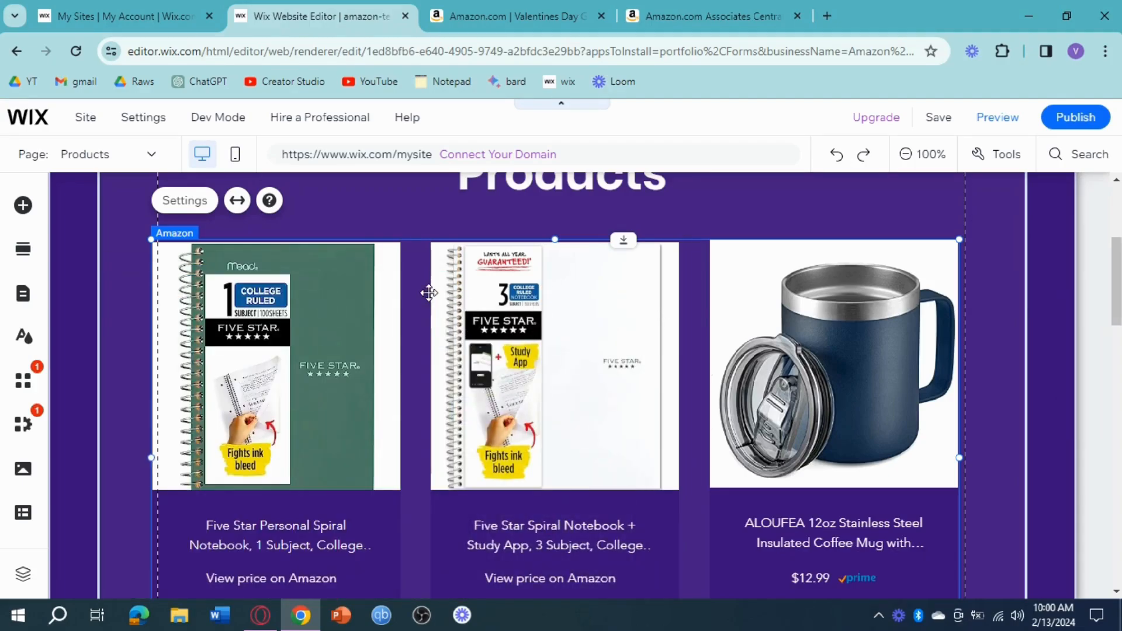